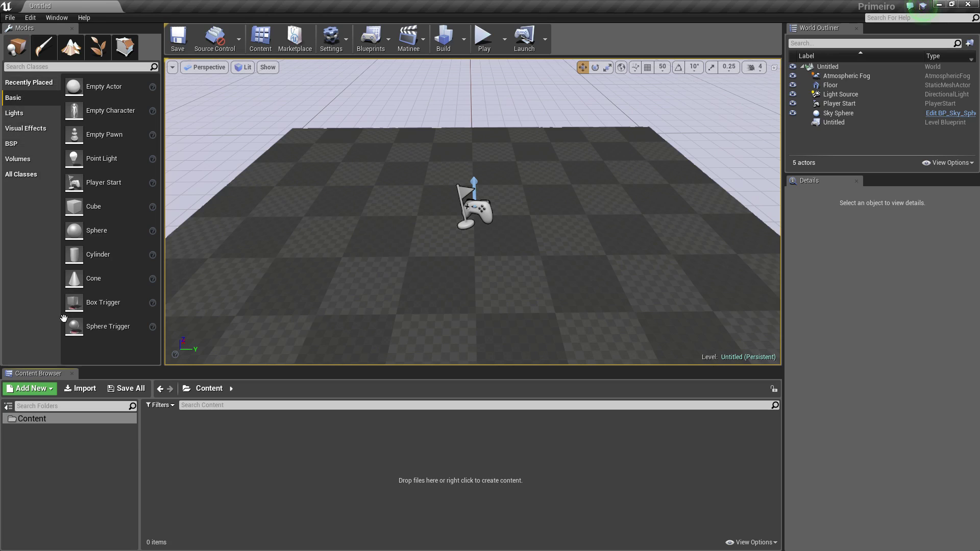
Browse the placeable Lights, Visual Effects, BSP, Volumes and All Classes, returning to Basic.
{"action": "left_click", "coordinate": [18, 113]}
{"action": "left_click", "coordinate": [21, 130]}
{"action": "left_click", "coordinate": [20, 145]}
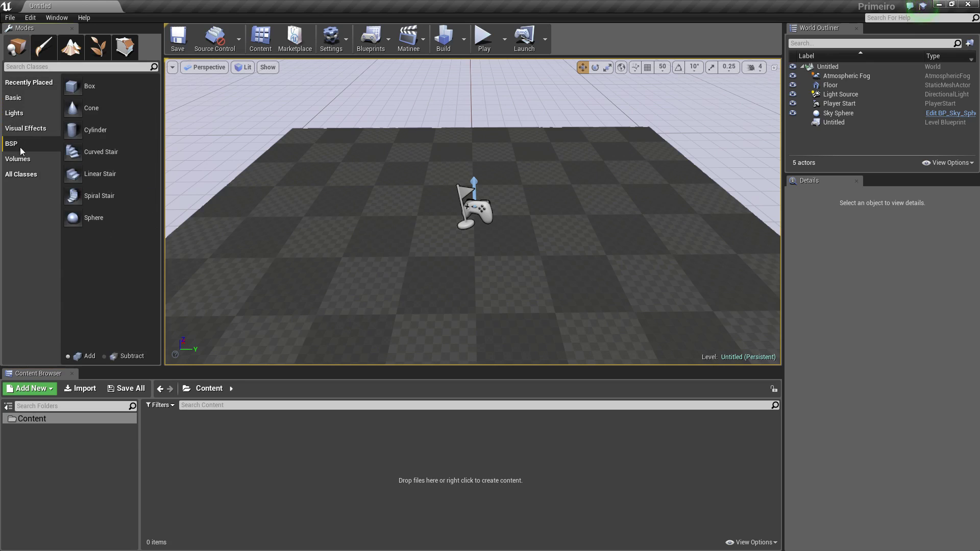
{"action": "left_click", "coordinate": [25, 161]}
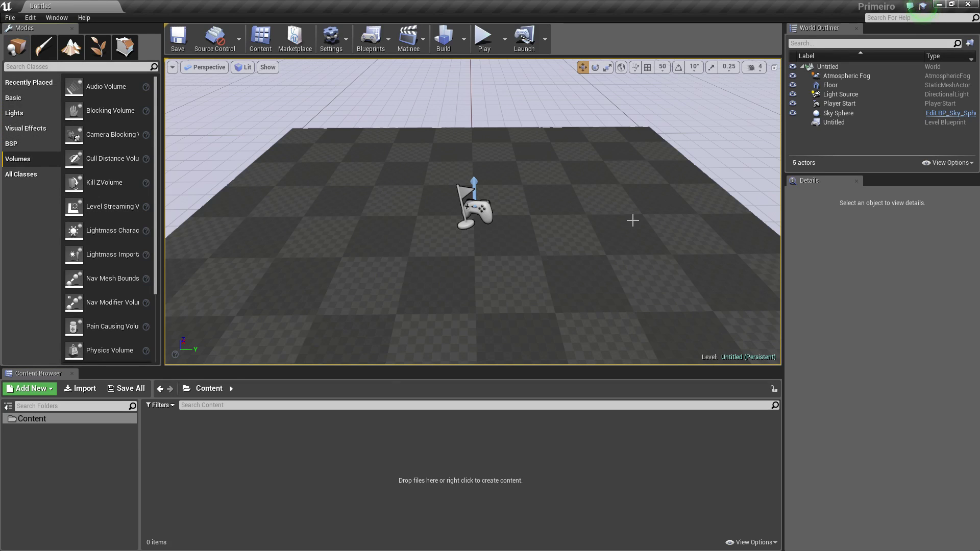
{"action": "left_click", "coordinate": [26, 175]}
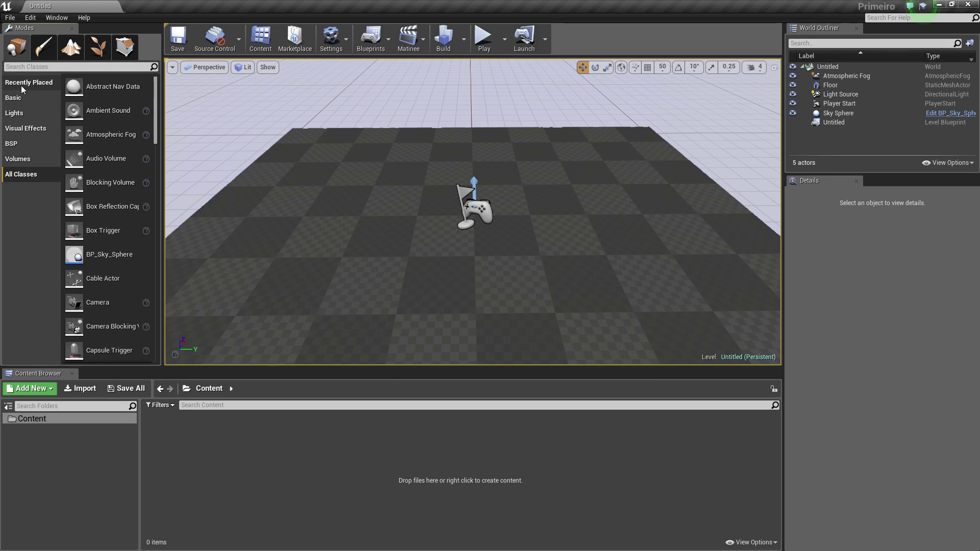
{"action": "left_click", "coordinate": [19, 98]}
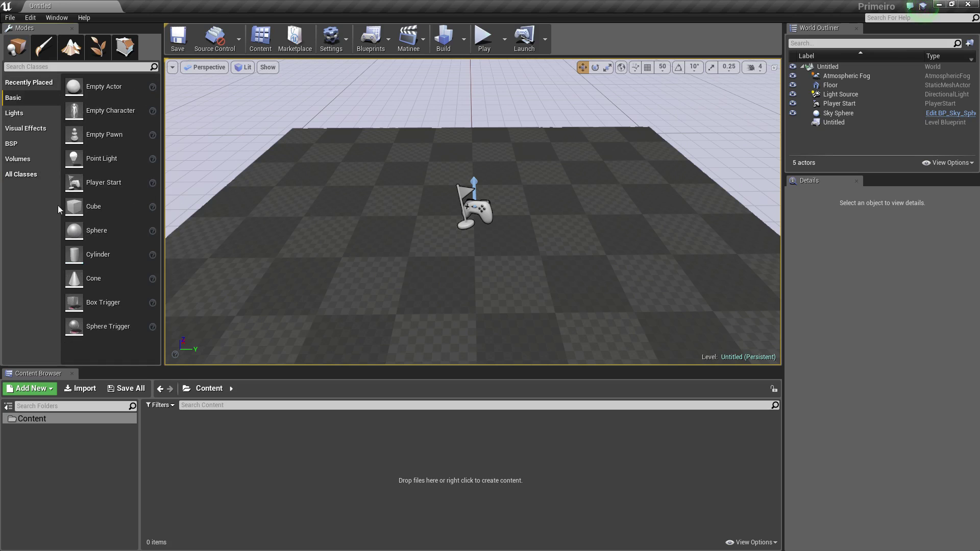
{"action": "left_click", "coordinate": [68, 464]}
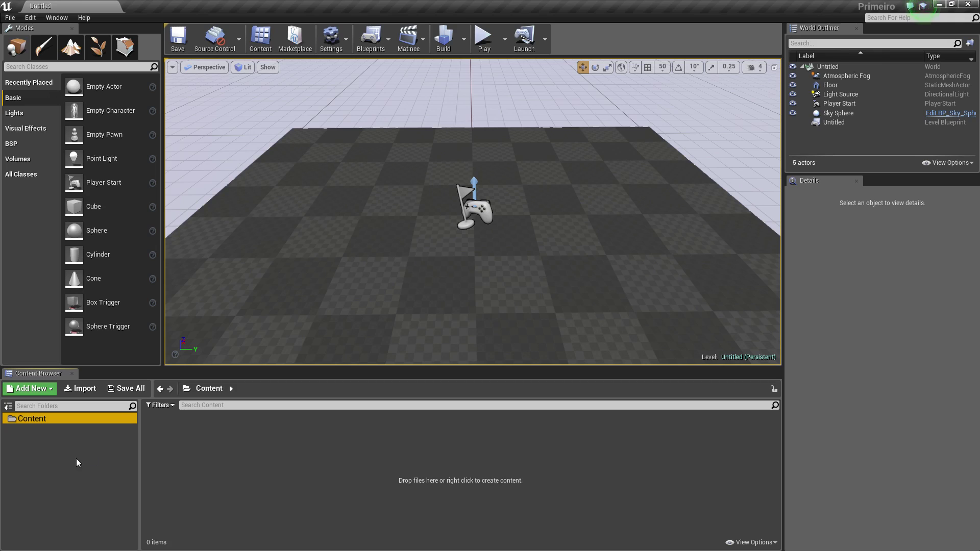
Add the Starter Content pack to the project from the Content Packs list.
{"action": "left_click", "coordinate": [52, 393]}
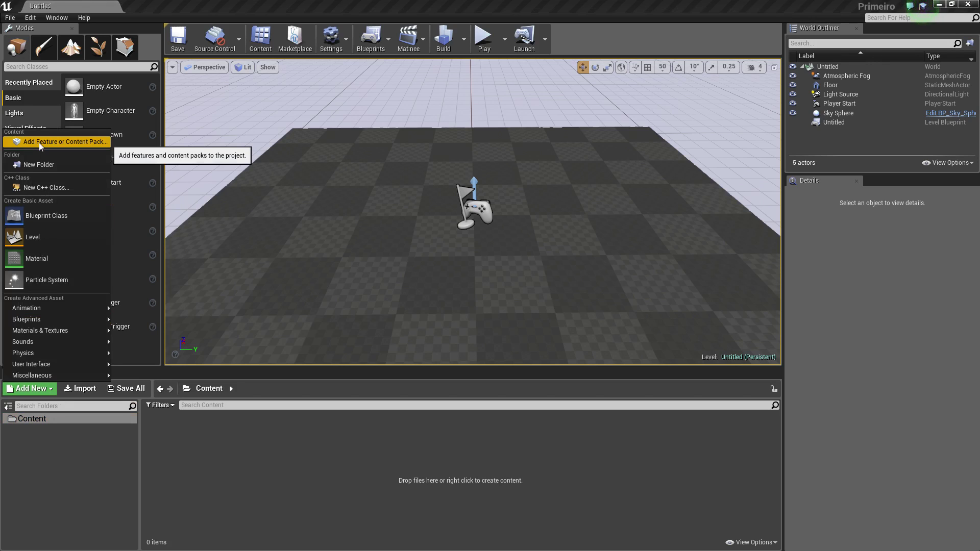
{"action": "left_click", "coordinate": [73, 145]}
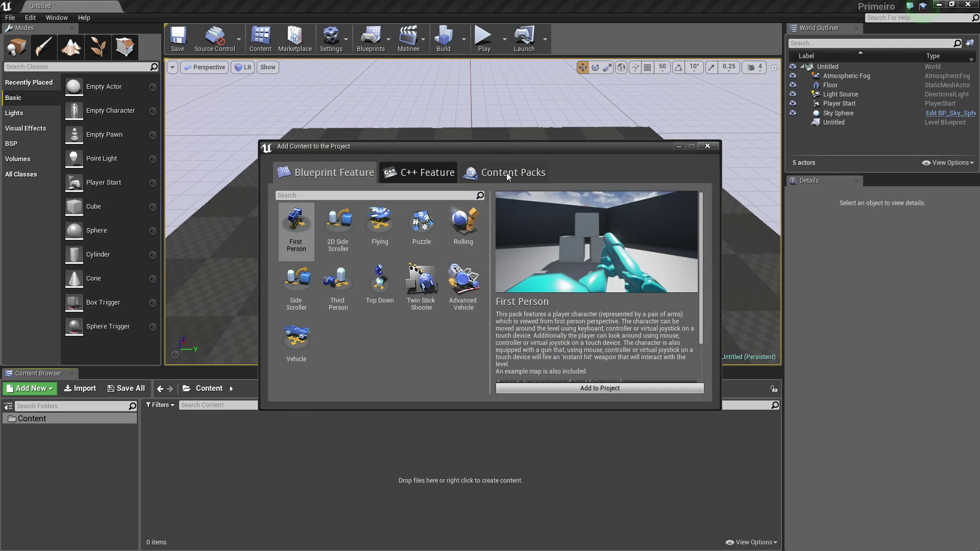
{"action": "left_click", "coordinate": [508, 177]}
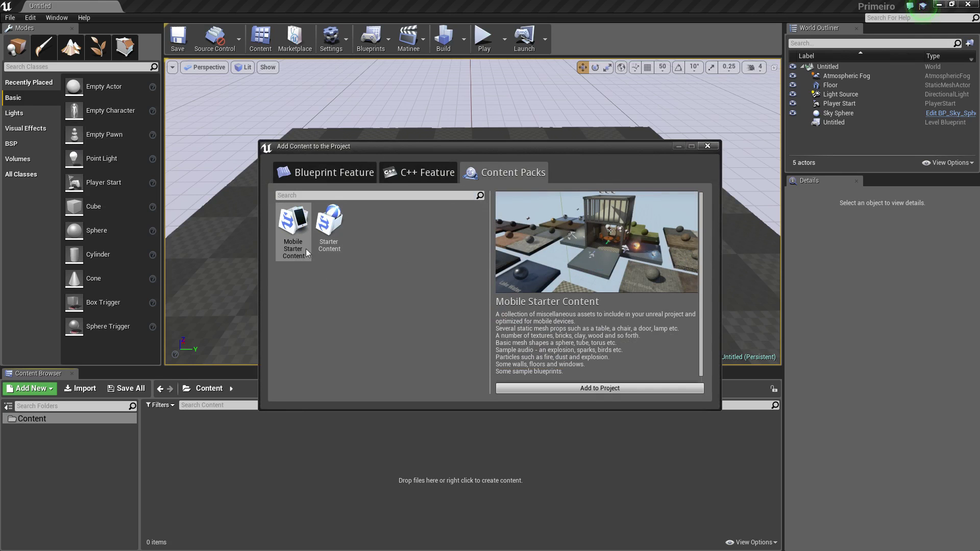
{"action": "left_click", "coordinate": [342, 252]}
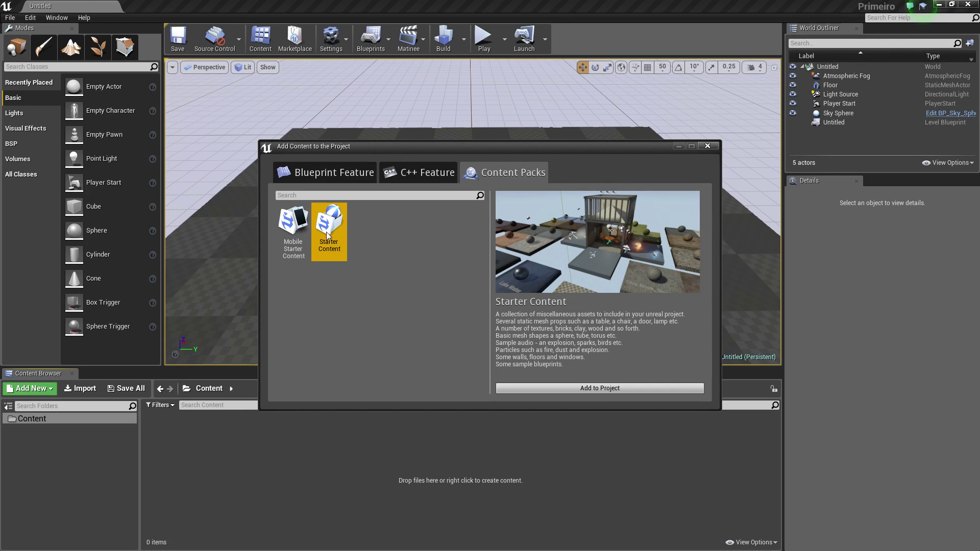
{"action": "left_click", "coordinate": [600, 392]}
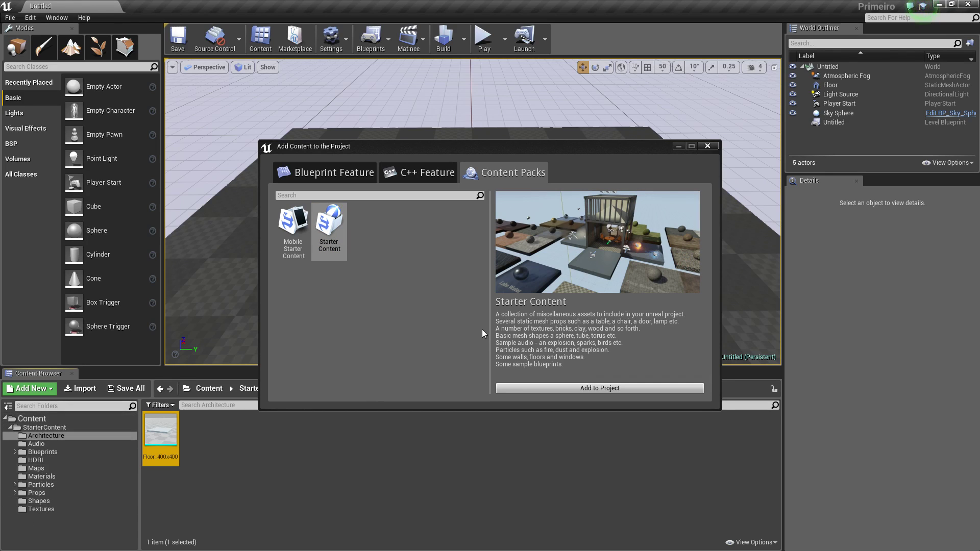
Close the add-content window and view the Audio, Blueprints and Blueprints/Assets folders.
{"action": "left_click", "coordinate": [708, 146]}
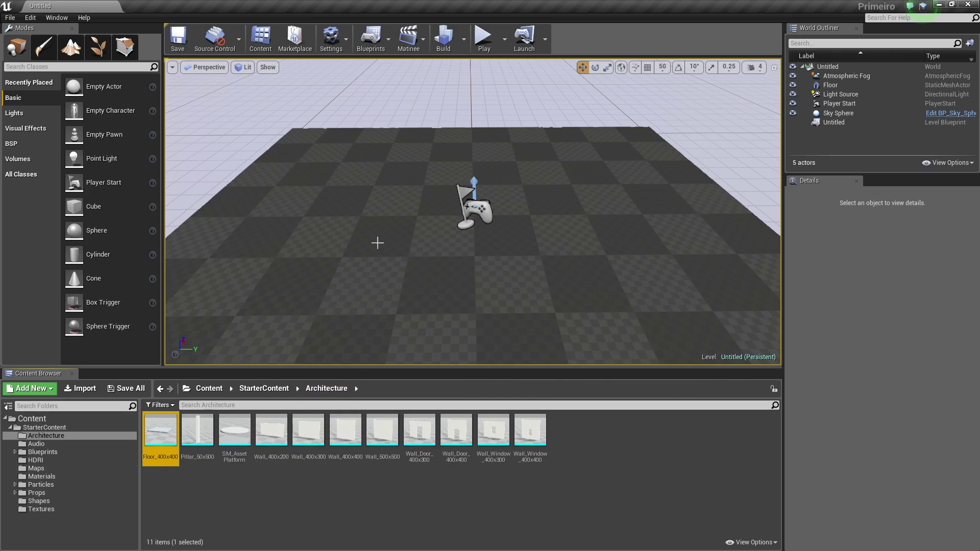
{"action": "left_click", "coordinate": [32, 446]}
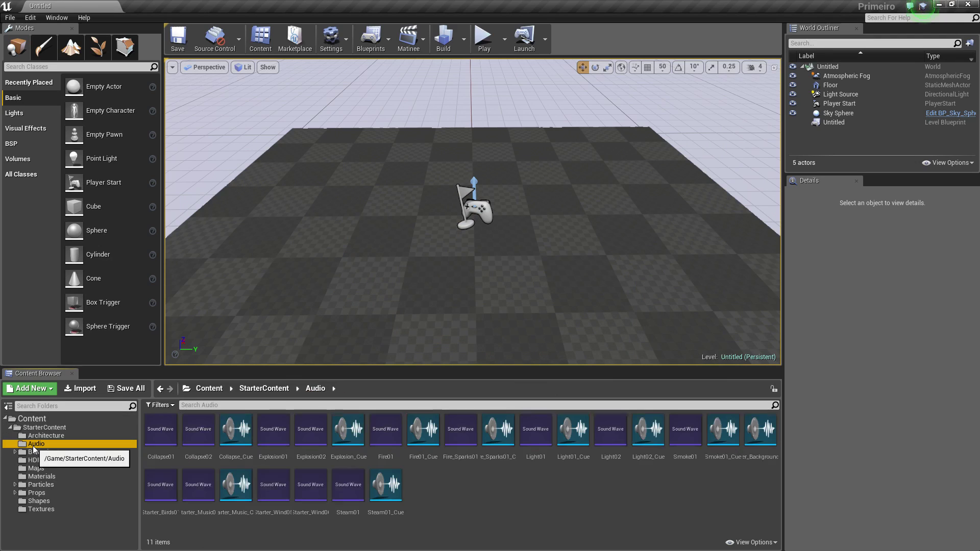
{"action": "left_click", "coordinate": [36, 452]}
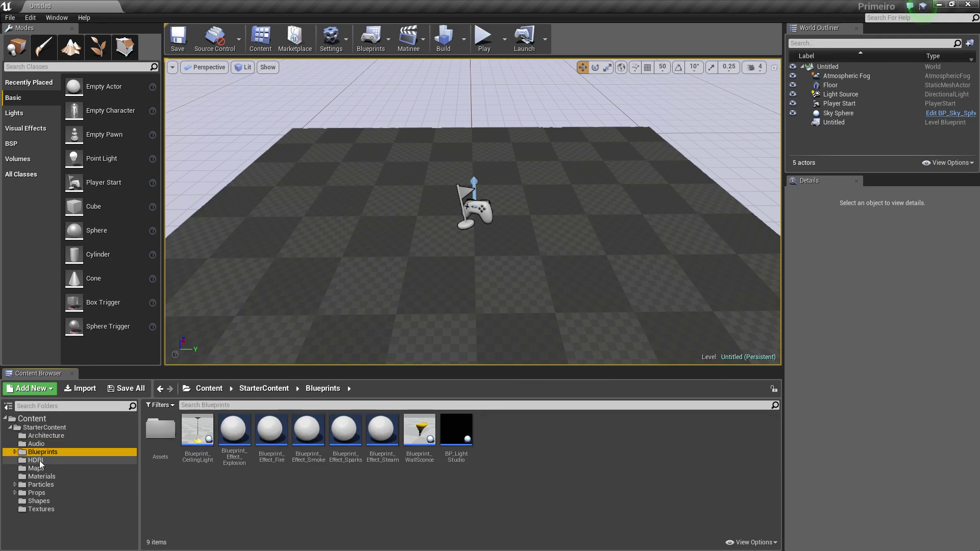
{"action": "left_click", "coordinate": [15, 452]}
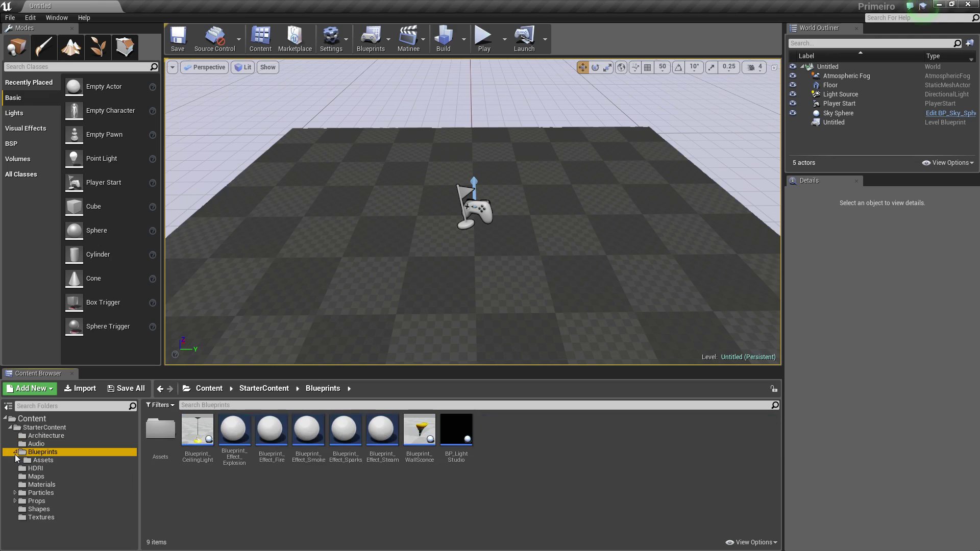
{"action": "left_click", "coordinate": [43, 460]}
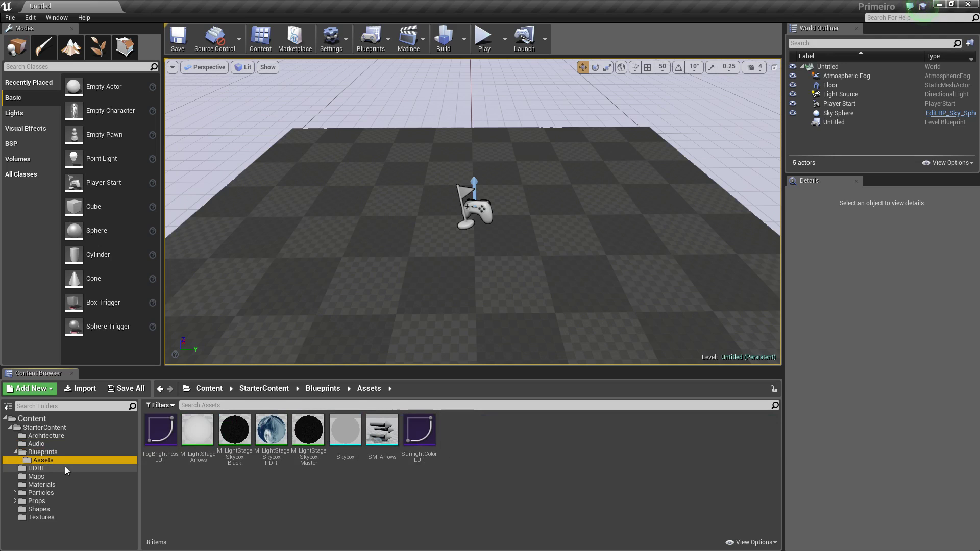
View the HDRI, Maps, Materials, Particles and Shapes folders of Starter Content.
{"action": "left_click", "coordinate": [37, 469]}
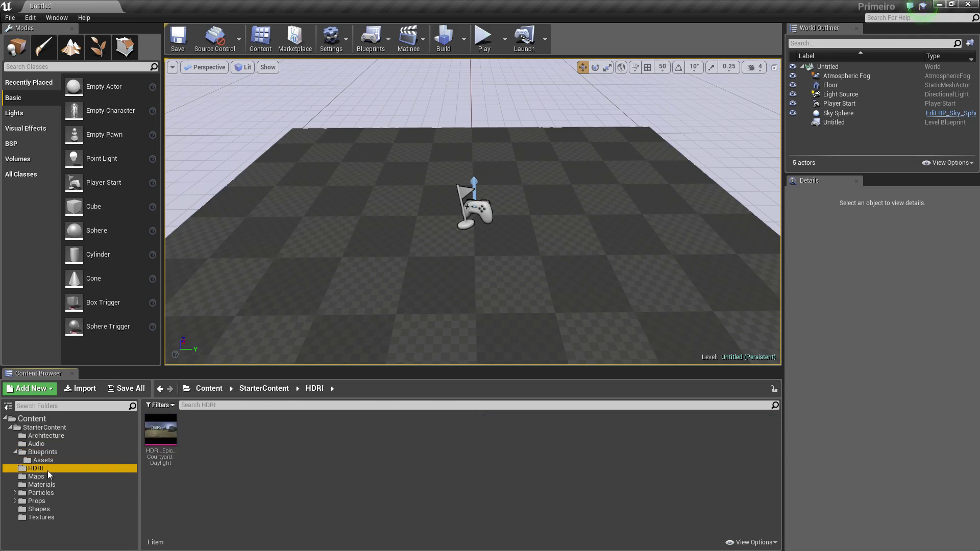
{"action": "left_click", "coordinate": [35, 477]}
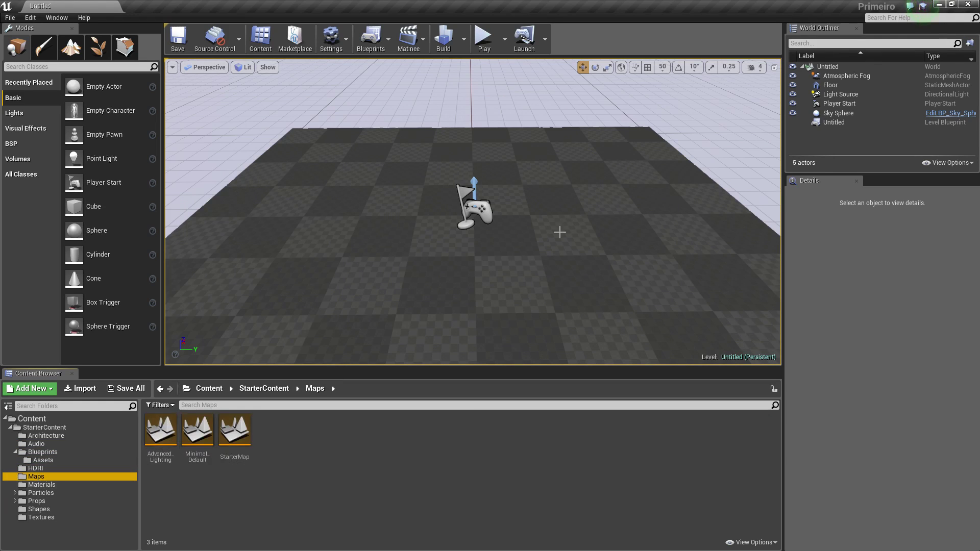
{"action": "left_click", "coordinate": [45, 485]}
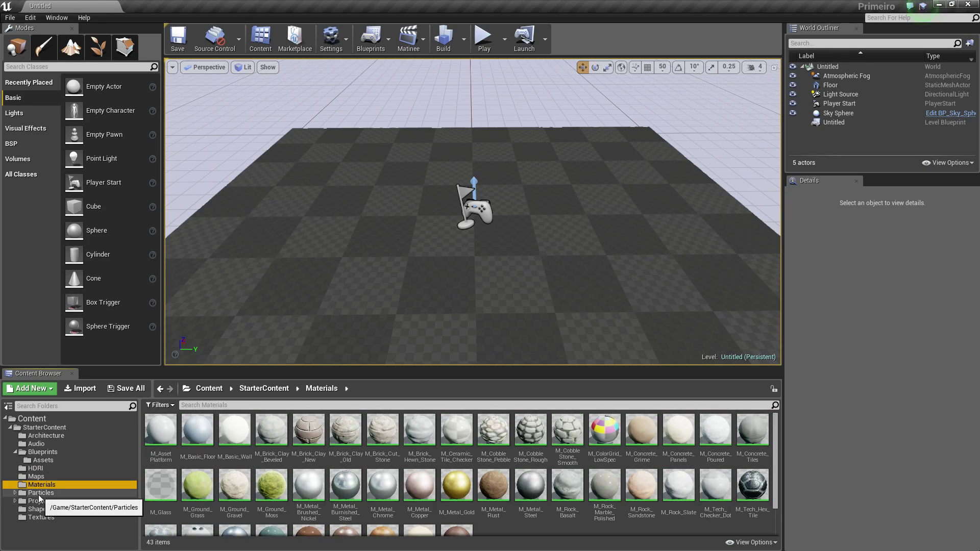
{"action": "left_click", "coordinate": [41, 493]}
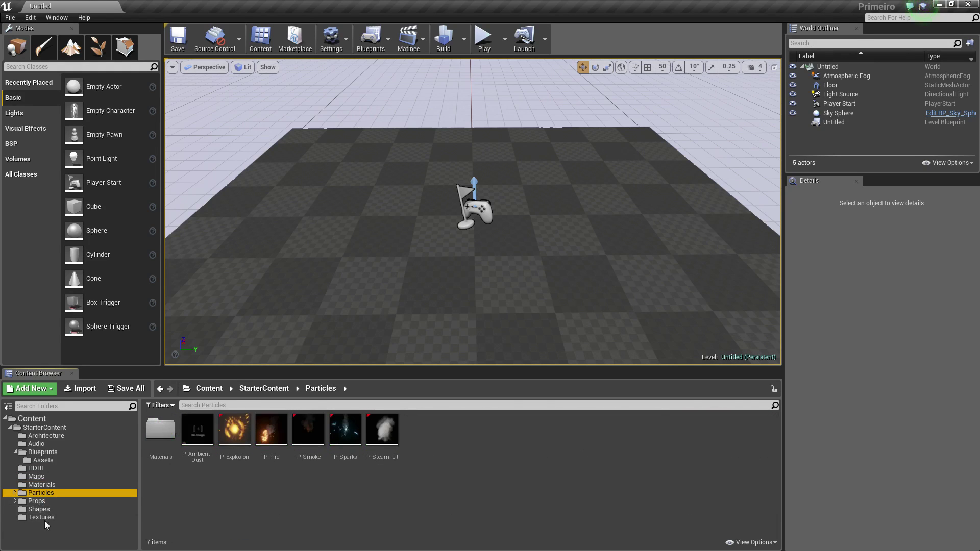
{"action": "left_click", "coordinate": [40, 510]}
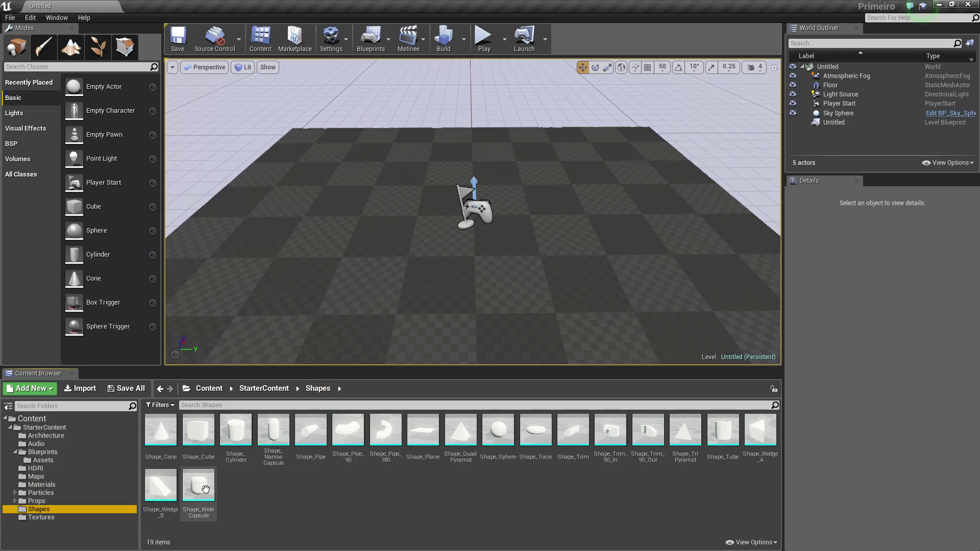
Drop Shape_Wedge_B left of the player start and slide it along Y to -220.92.
{"action": "mouse_move", "coordinate": [157, 495]}
{"action": "left_mouse_down"}
{"action": "mouse_move", "coordinate": [229, 439]}
{"action": "mouse_move", "coordinate": [357, 213]}
{"action": "left_mouse_up"}
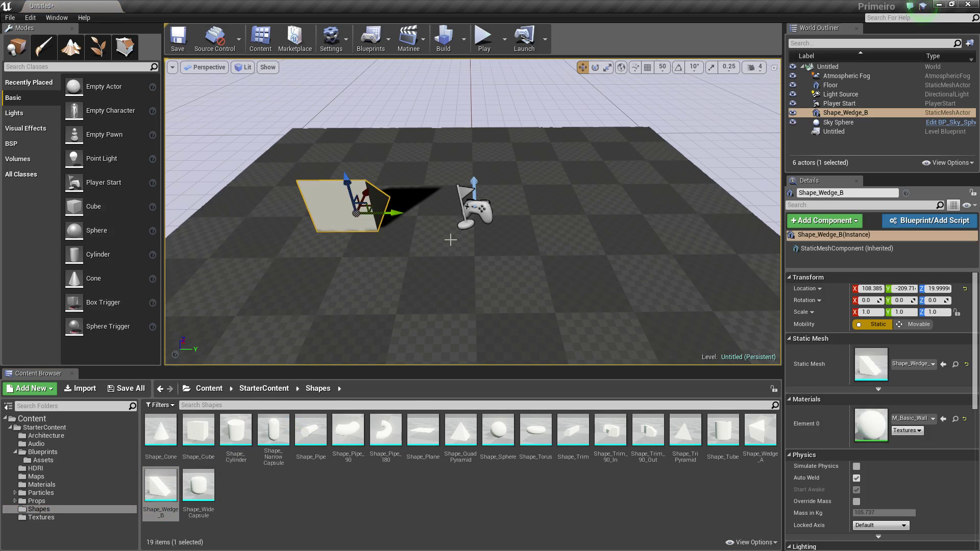
{"action": "left_click_drag", "start_coordinate": [397, 213], "coordinate": [420, 220]}
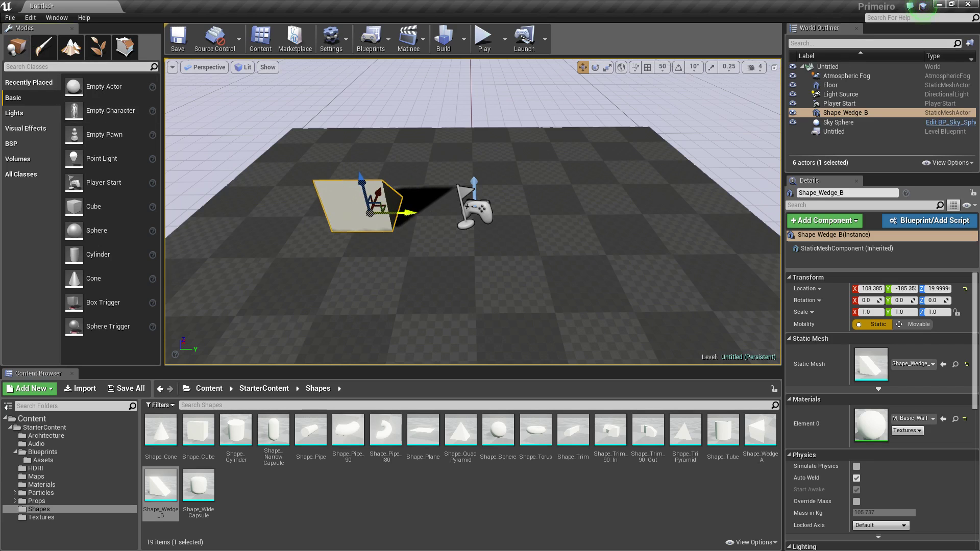
{"action": "left_click_drag", "start_coordinate": [407, 214], "coordinate": [384, 214]}
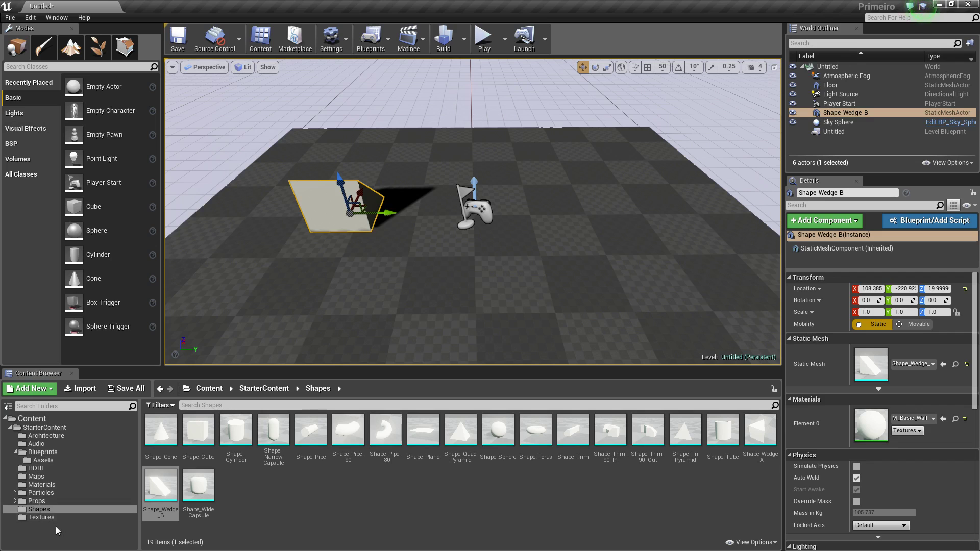
{"action": "left_click", "coordinate": [51, 510]}
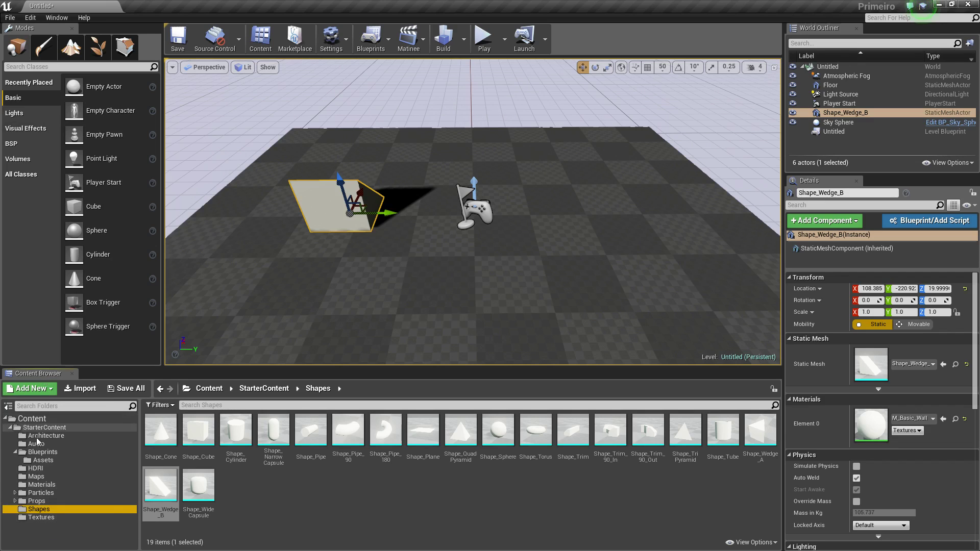
Collapse and re-expand StarterContent, view Architecture, then open the nine Blueprints assets.
{"action": "left_click", "coordinate": [16, 452]}
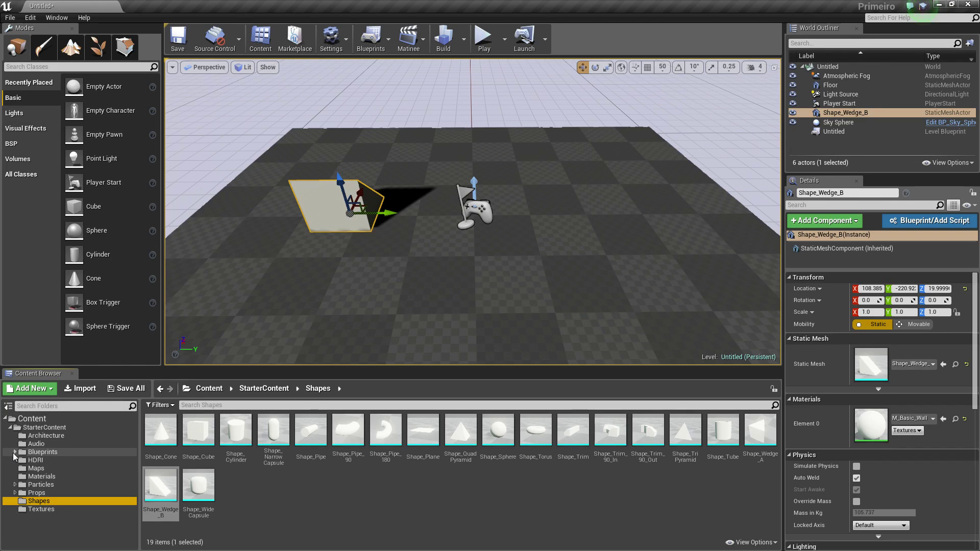
{"action": "left_click", "coordinate": [11, 427]}
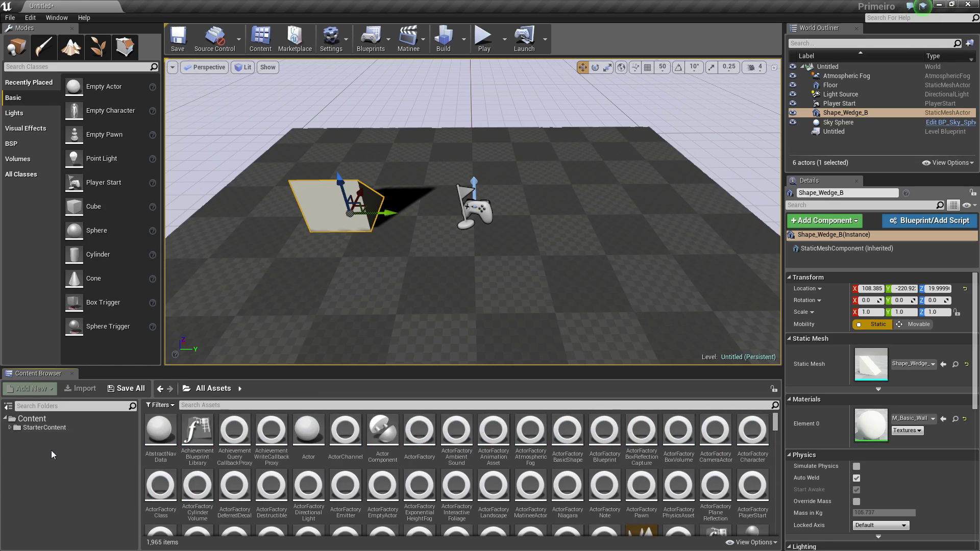
{"action": "left_click", "coordinate": [11, 429]}
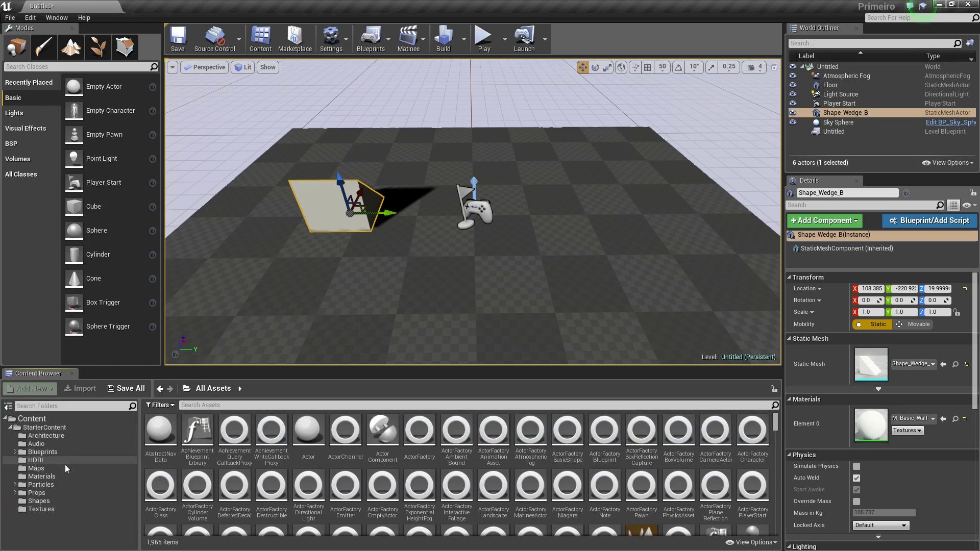
{"action": "left_click", "coordinate": [83, 427]}
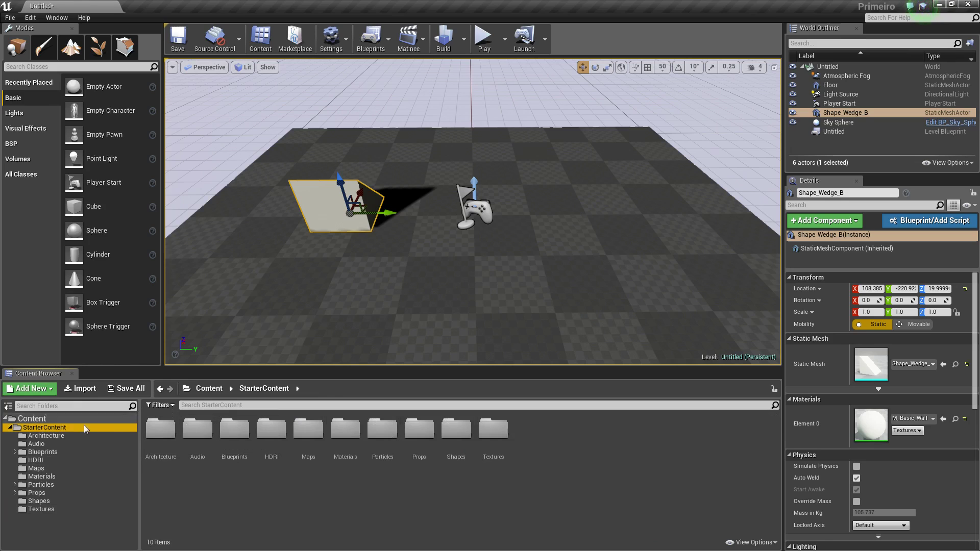
{"action": "left_click", "coordinate": [53, 436]}
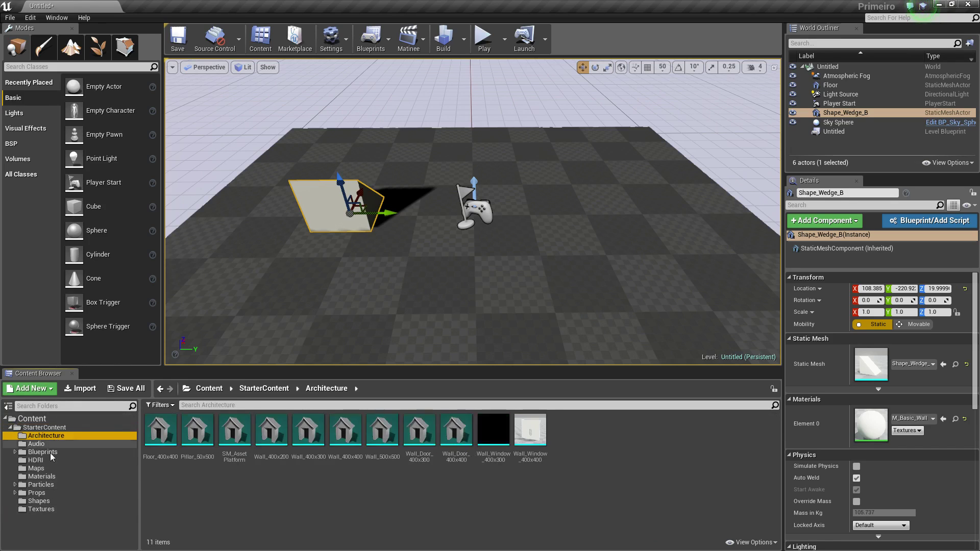
{"action": "left_click", "coordinate": [15, 452]}
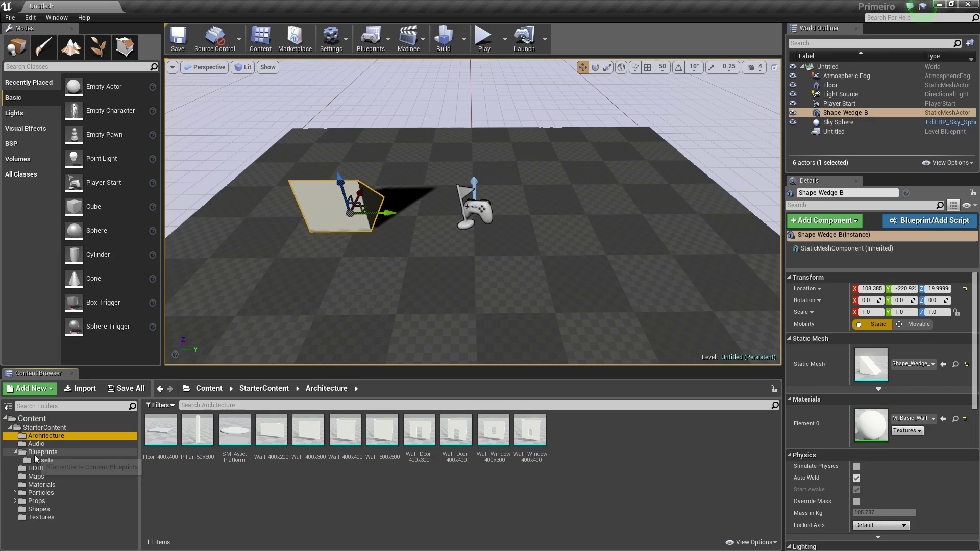
{"action": "left_click", "coordinate": [71, 453]}
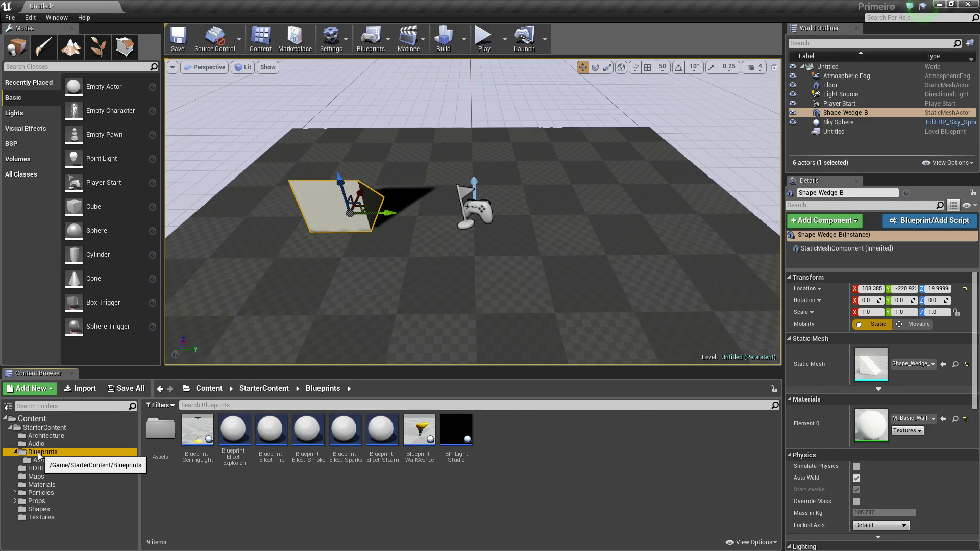
Create a new folder named nova_pasta inside Blueprints.
{"action": "right_click", "coordinate": [40, 455]}
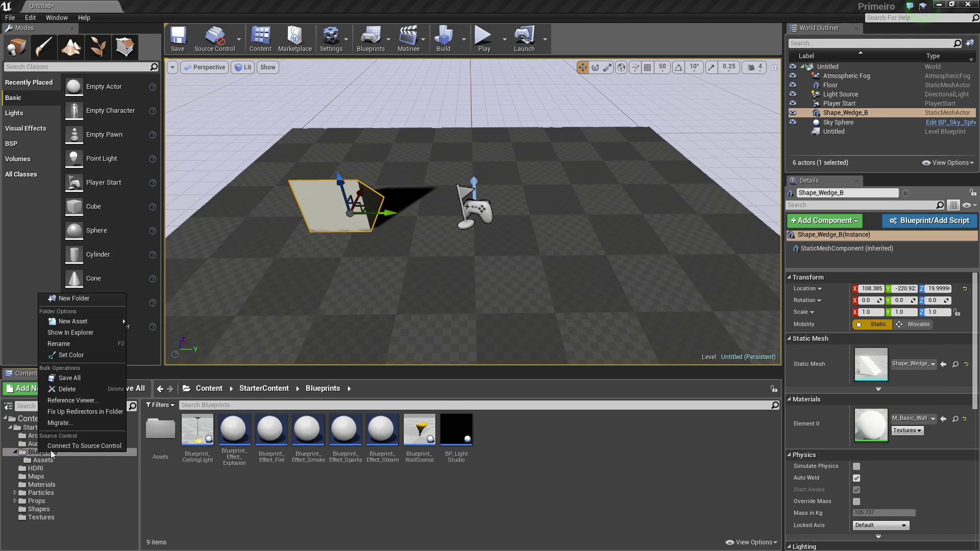
{"action": "left_click", "coordinate": [72, 299]}
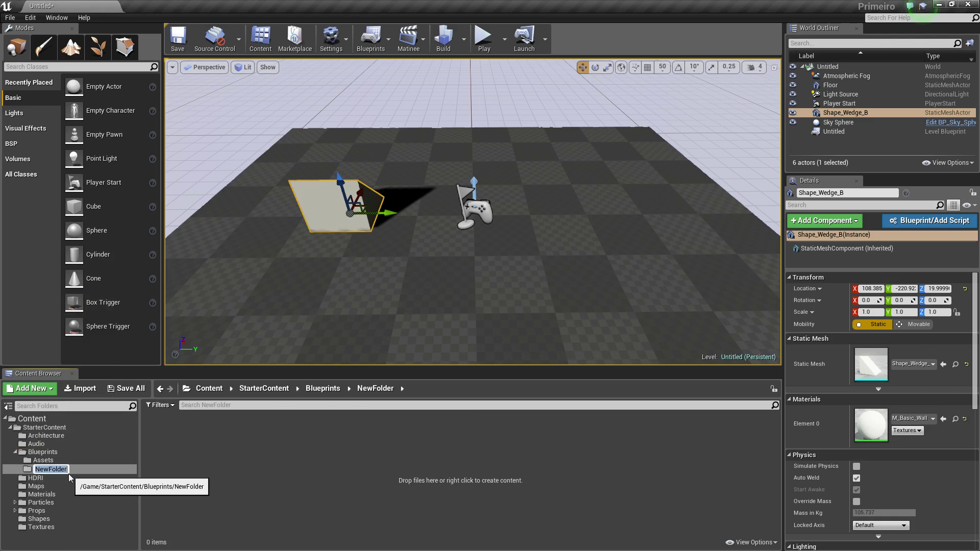
{"action": "type", "text": "nova pasta"}
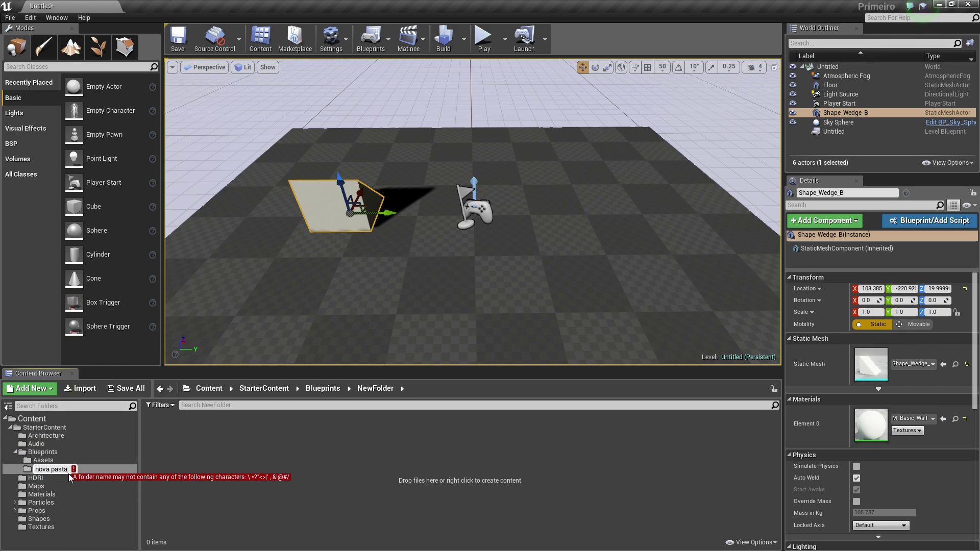
{"action": "key", "text": "BackSpace"}
{"action": "key", "text": "BackSpace"}
{"action": "key", "text": "BackSpace"}
{"action": "key", "text": "BackSpace"}
{"action": "key", "text": "BackSpace"}
{"action": "key", "text": "BackSpace"}
{"action": "type", "text": "ta"}
{"action": "key", "text": "Return"}
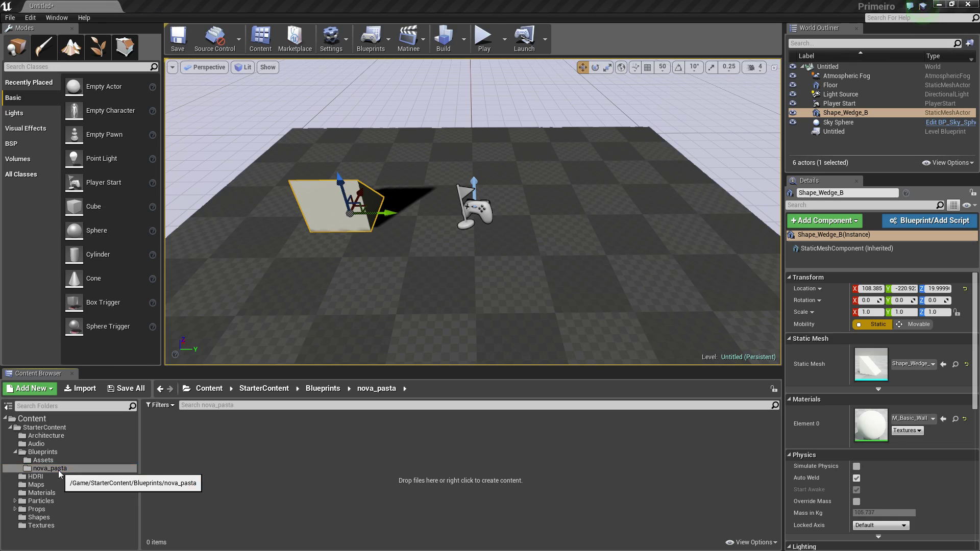
Delete the nova_pasta folder and confirm the deletion.
{"action": "right_click", "coordinate": [59, 470]}
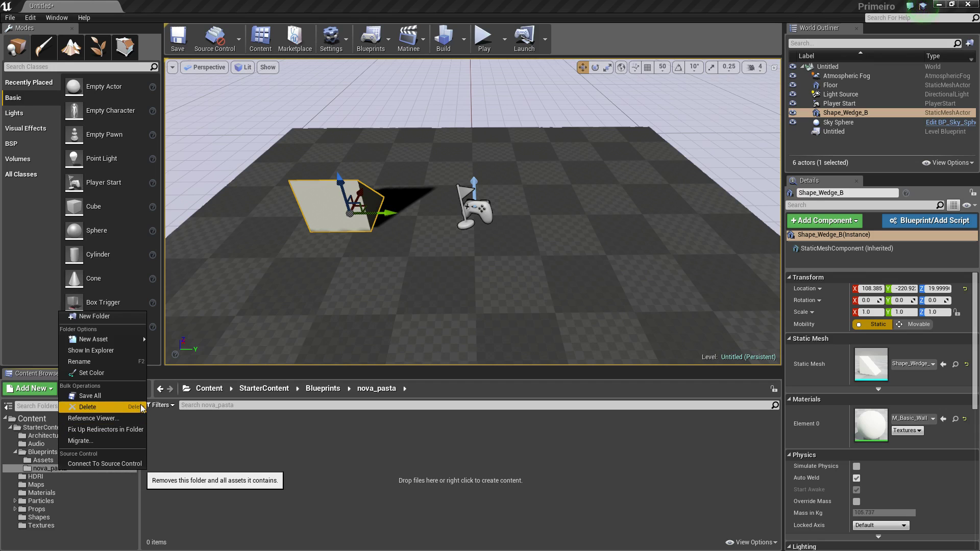
{"action": "left_click", "coordinate": [37, 469]}
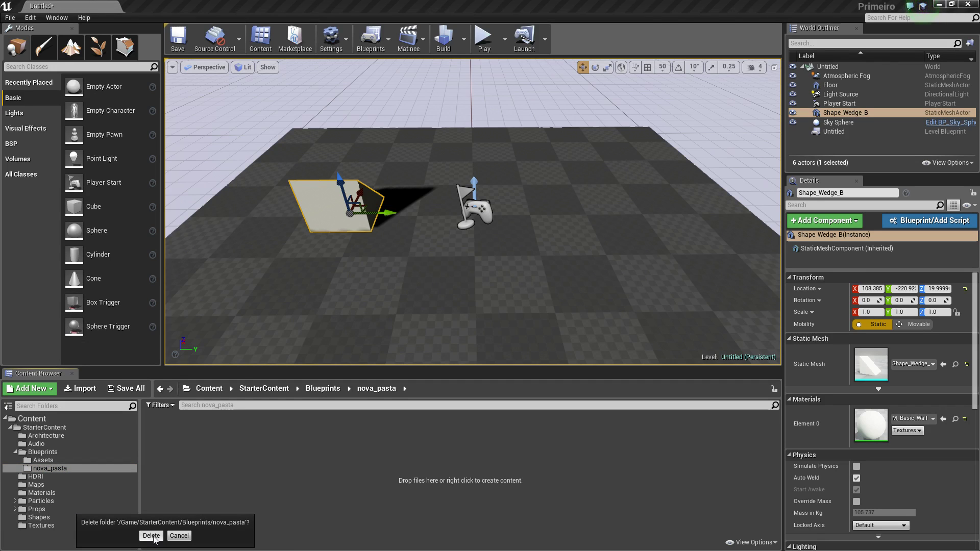
{"action": "left_click", "coordinate": [152, 536]}
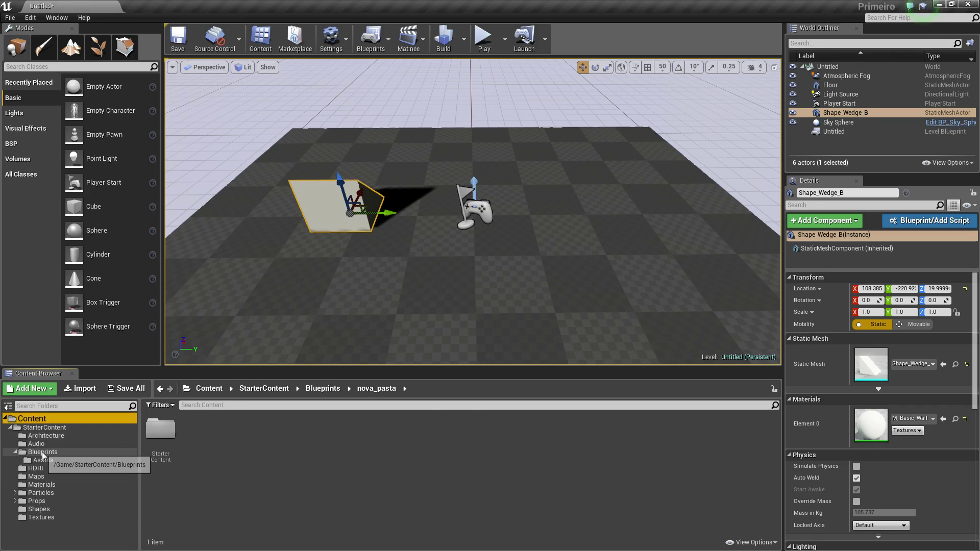
Create a nova_pasta folder in Blueprints through Add New > New Folder.
{"action": "left_click", "coordinate": [43, 453]}
{"action": "left_click", "coordinate": [49, 389]}
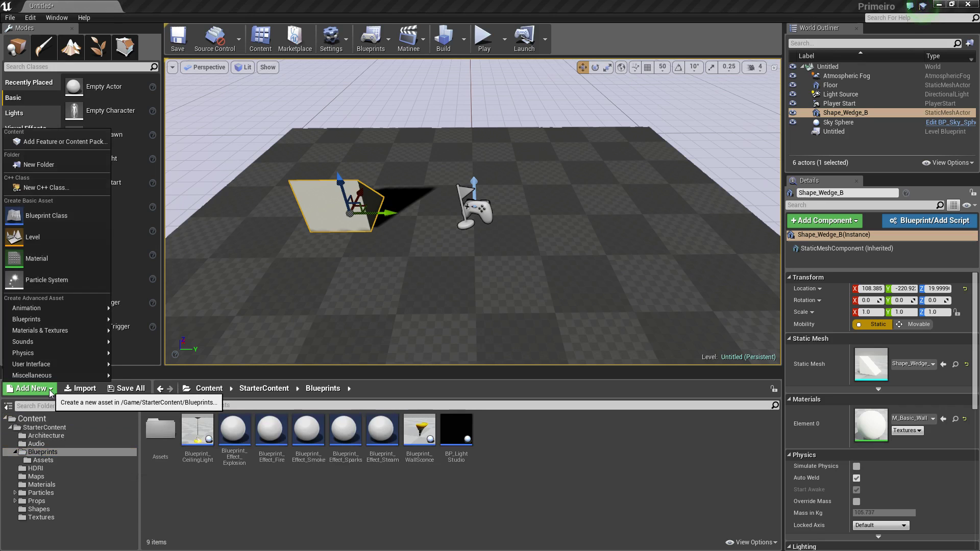
{"action": "left_click", "coordinate": [33, 163]}
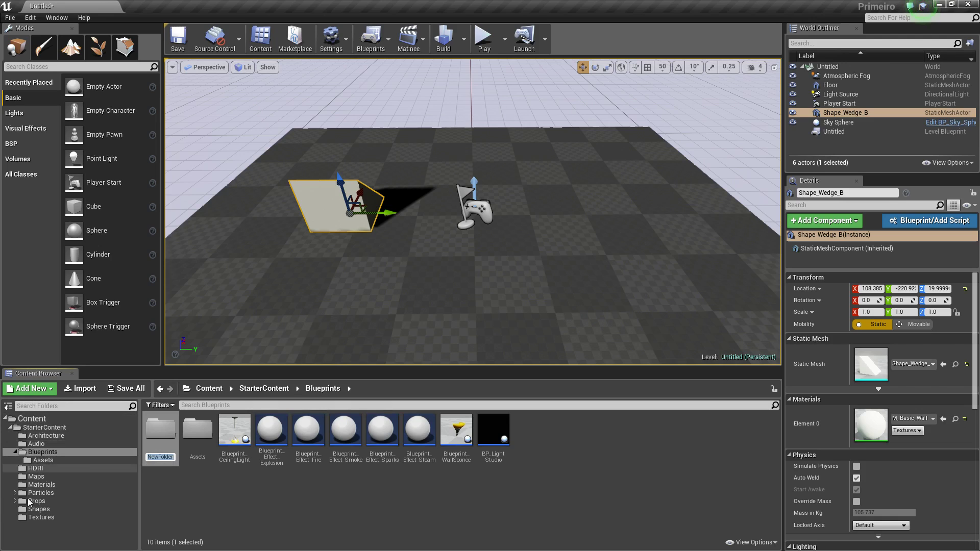
{"action": "type", "text": "nova_pasta"}
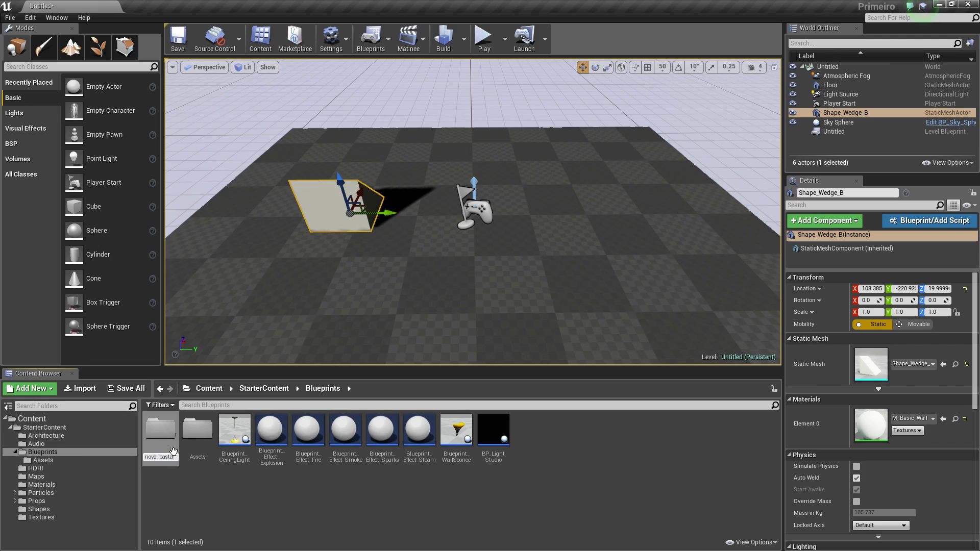
{"action": "left_click", "coordinate": [306, 508]}
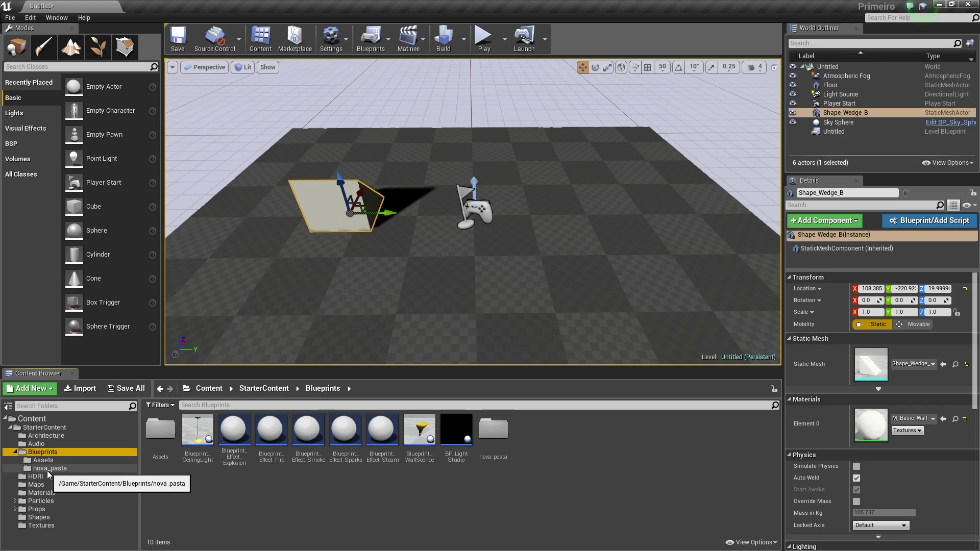
Open the empty nova_pasta folder, then go back to the Content root.
{"action": "left_click", "coordinate": [483, 433]}
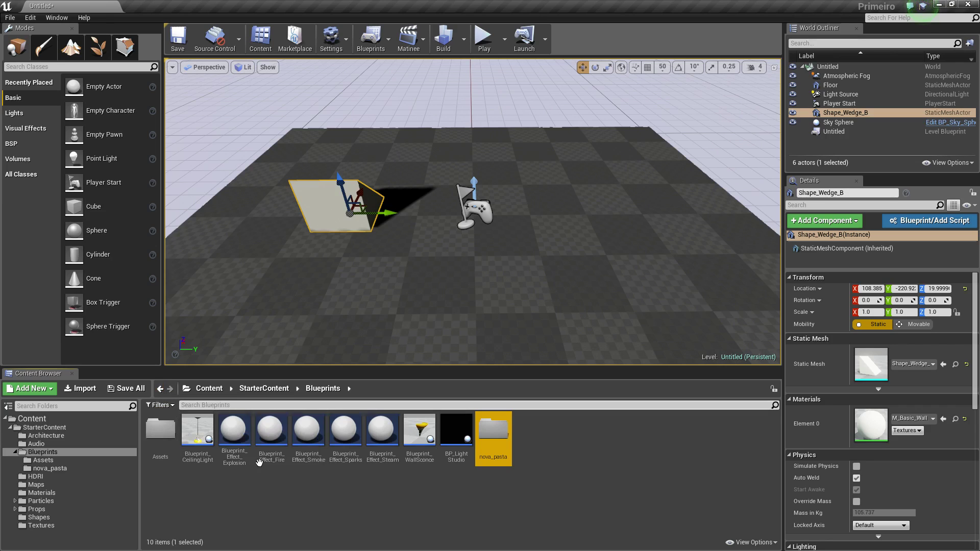
{"action": "double_click", "coordinate": [500, 440]}
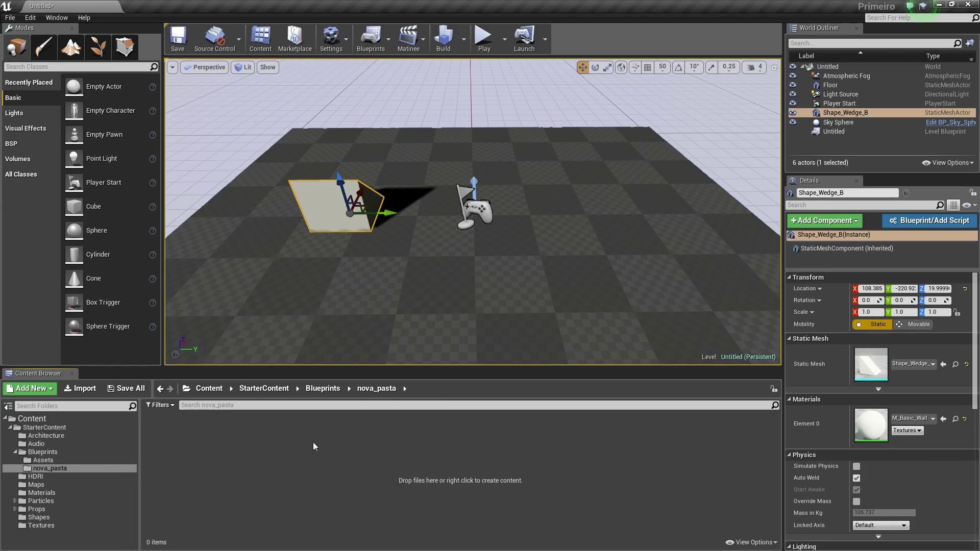
{"action": "left_click", "coordinate": [159, 388]}
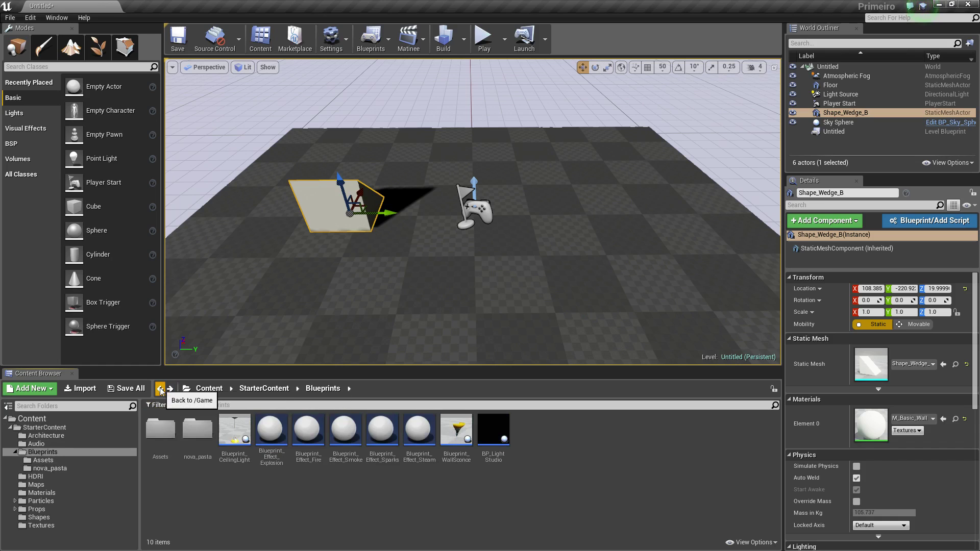
{"action": "left_click", "coordinate": [161, 390]}
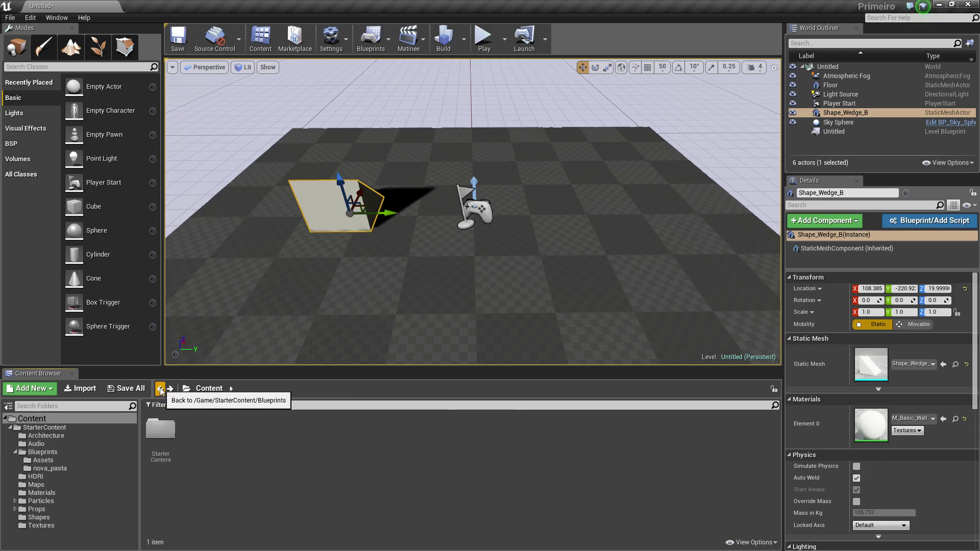
Open StarterContent and expand it in the path picker to list its ten subfolders.
{"action": "left_click", "coordinate": [30, 428]}
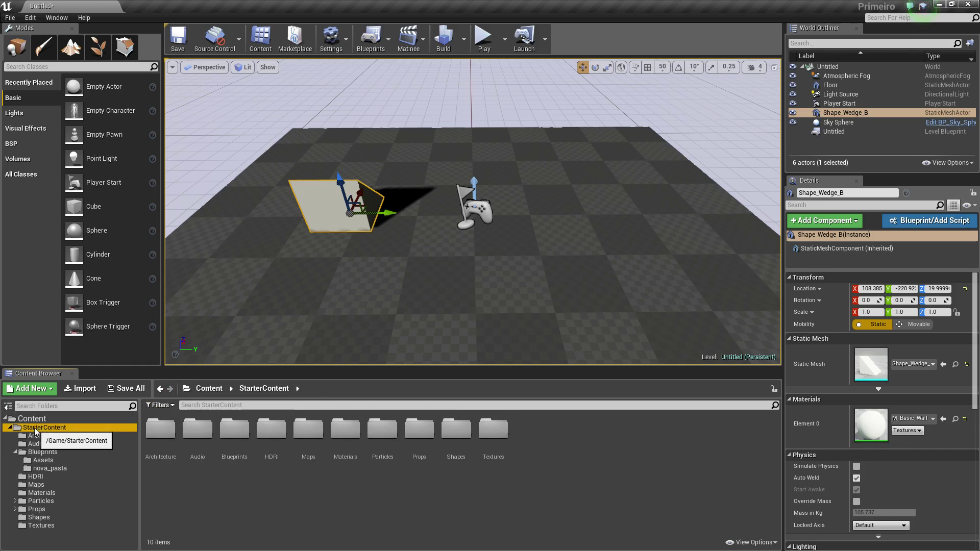
{"action": "left_click", "coordinate": [214, 479]}
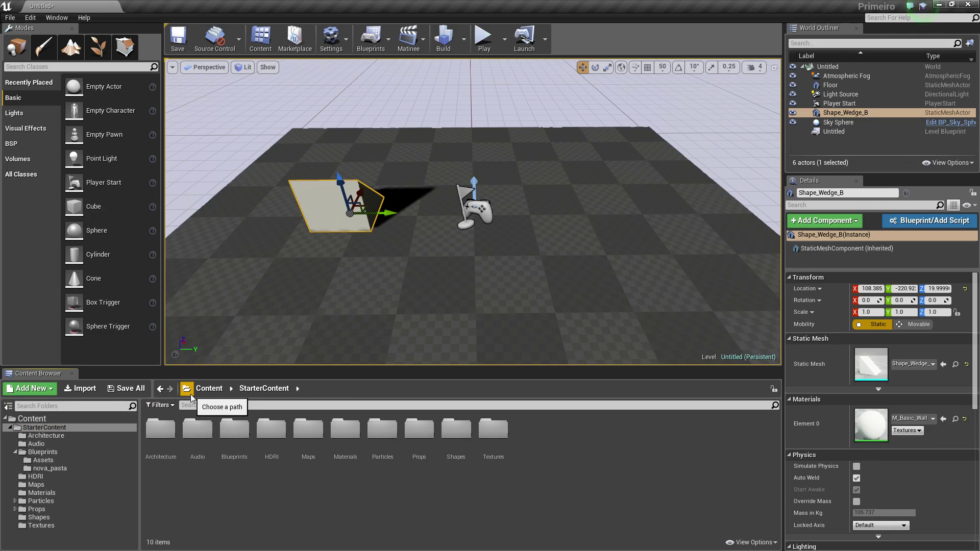
{"action": "left_click", "coordinate": [187, 394]}
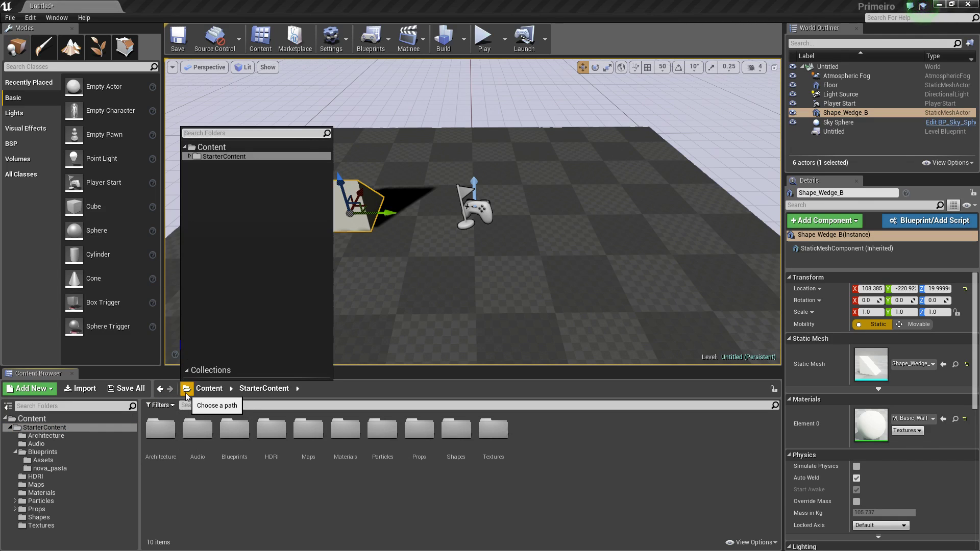
{"action": "left_click", "coordinate": [192, 157]}
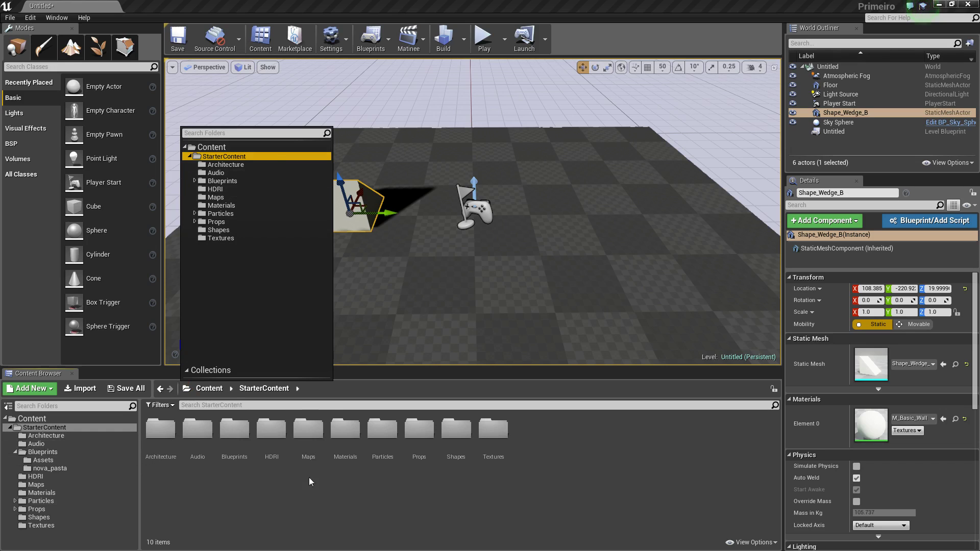
{"action": "left_click", "coordinate": [306, 502]}
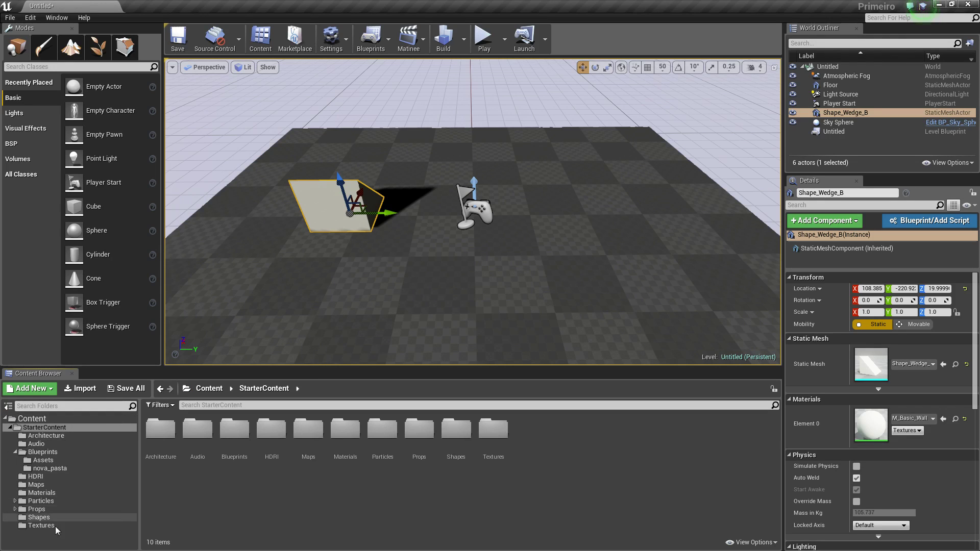
Hide the folder tree, step Back and Forward, then jump to Content via the path picker.
{"action": "left_click", "coordinate": [9, 408]}
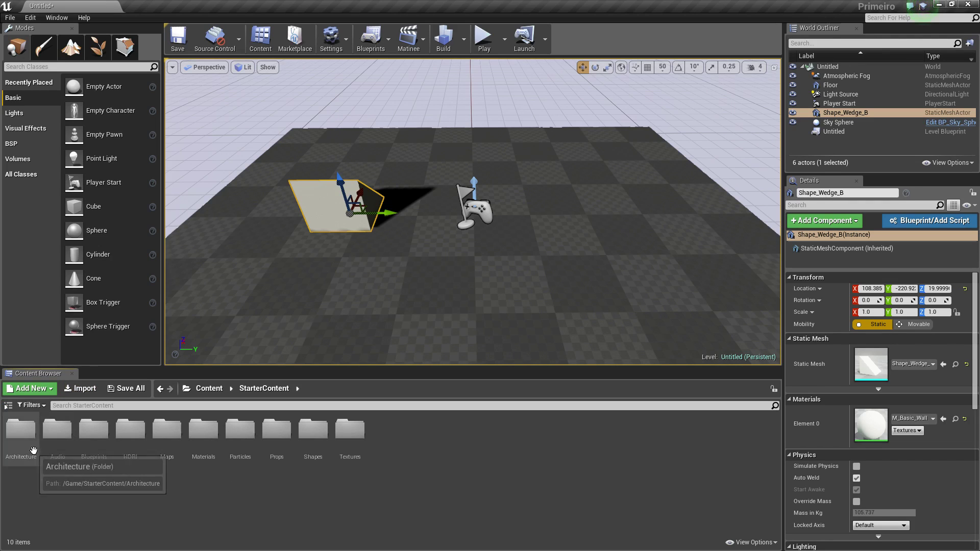
{"action": "left_click", "coordinate": [161, 393]}
{"action": "left_click", "coordinate": [160, 392]}
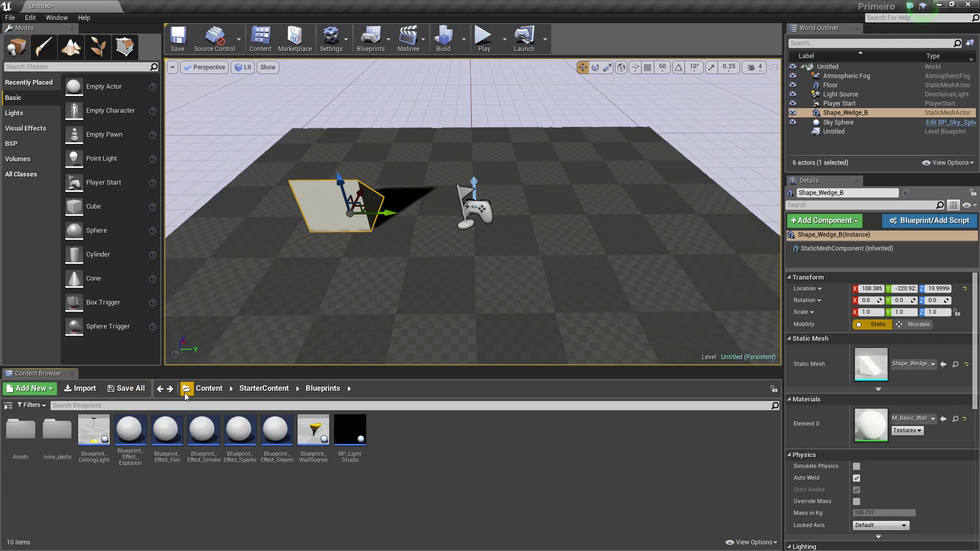
{"action": "left_click", "coordinate": [186, 393]}
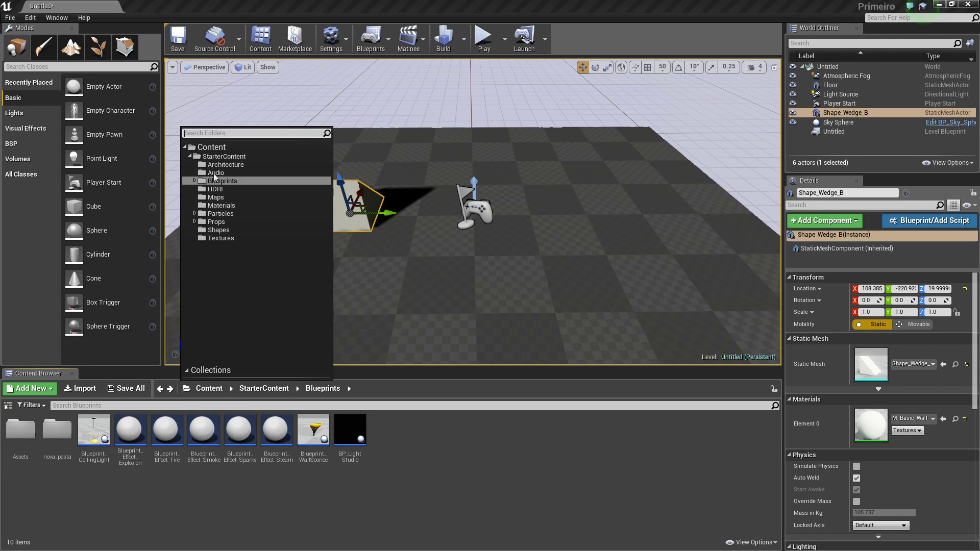
{"action": "left_click", "coordinate": [215, 148]}
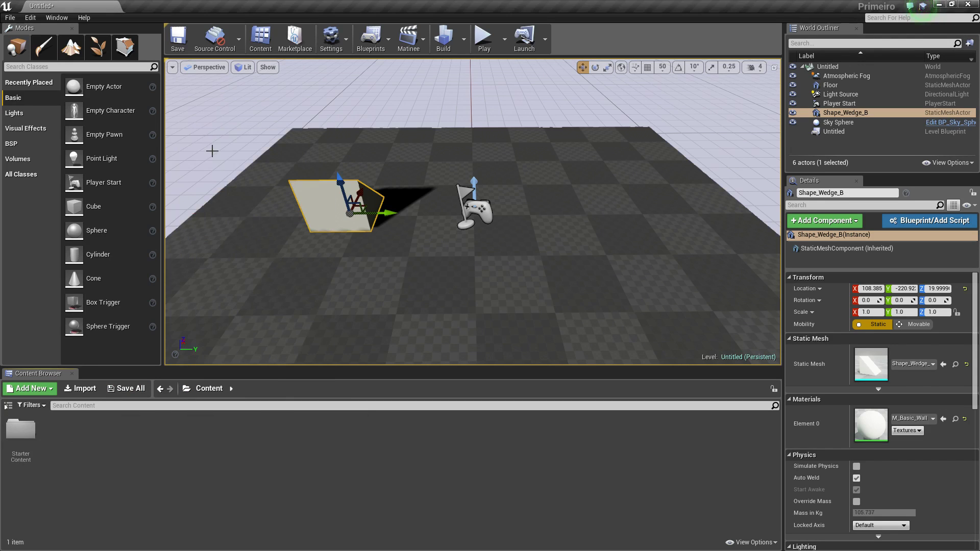
Open StarterContent's Audio folder, go back twice to Content, and show the folder tree again.
{"action": "double_click", "coordinate": [22, 445]}
{"action": "left_click", "coordinate": [54, 435]}
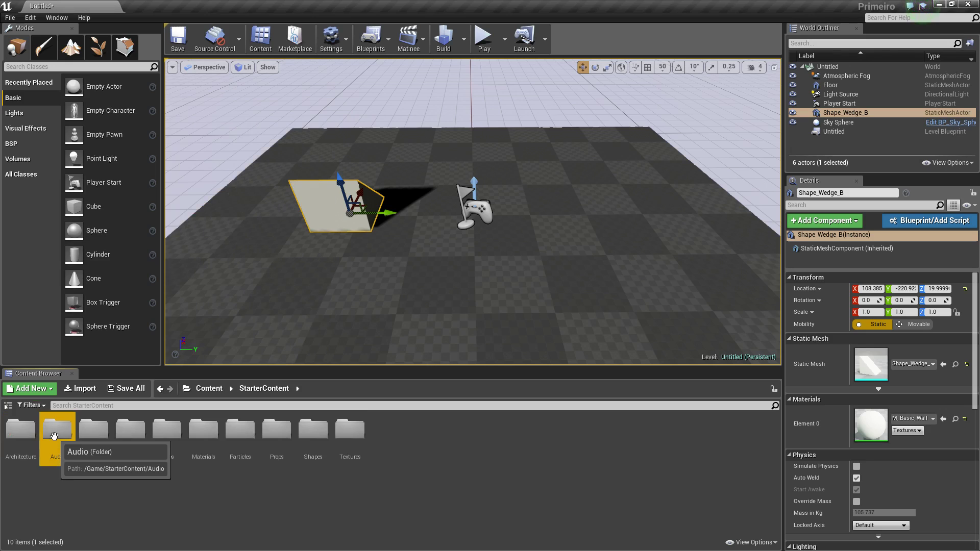
{"action": "double_click", "coordinate": [53, 435]}
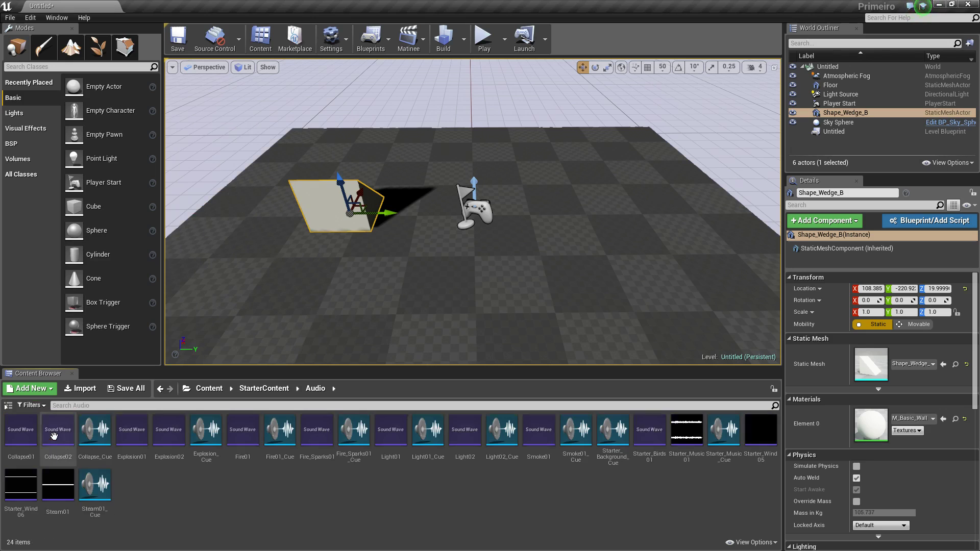
{"action": "left_click", "coordinate": [161, 389]}
{"action": "left_click", "coordinate": [160, 388]}
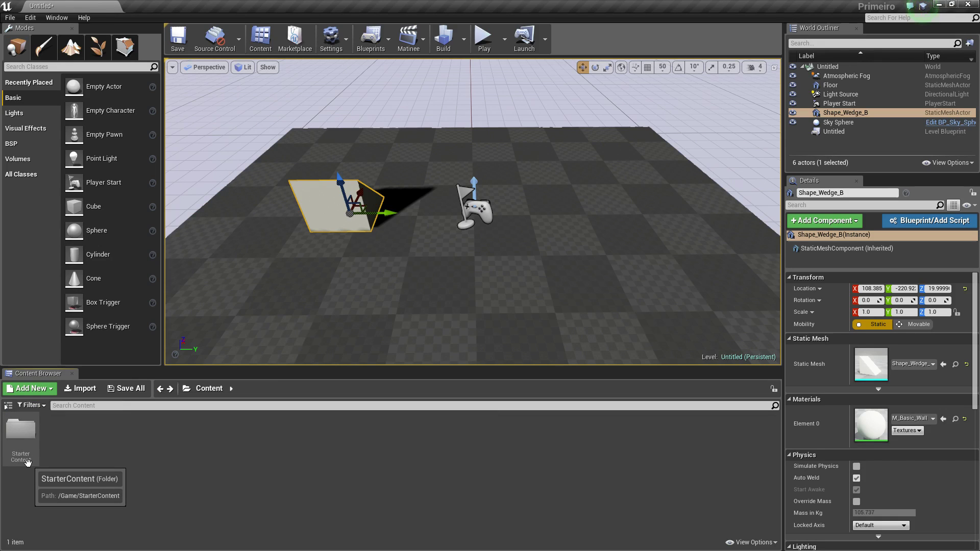
{"action": "left_click", "coordinate": [8, 406]}
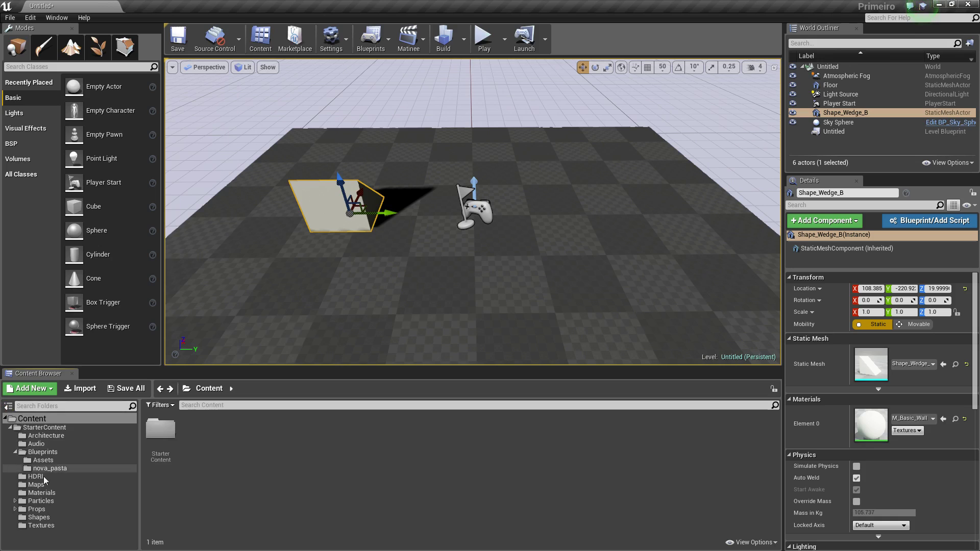
Open the Import dialog, look at the file type list, then cancel without importing.
{"action": "left_click", "coordinate": [84, 390]}
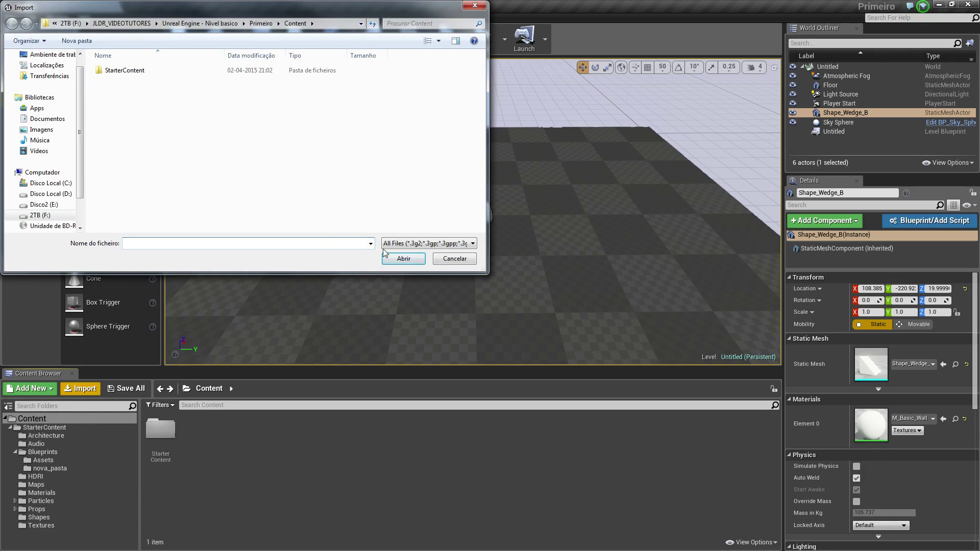
{"action": "left_click", "coordinate": [430, 244]}
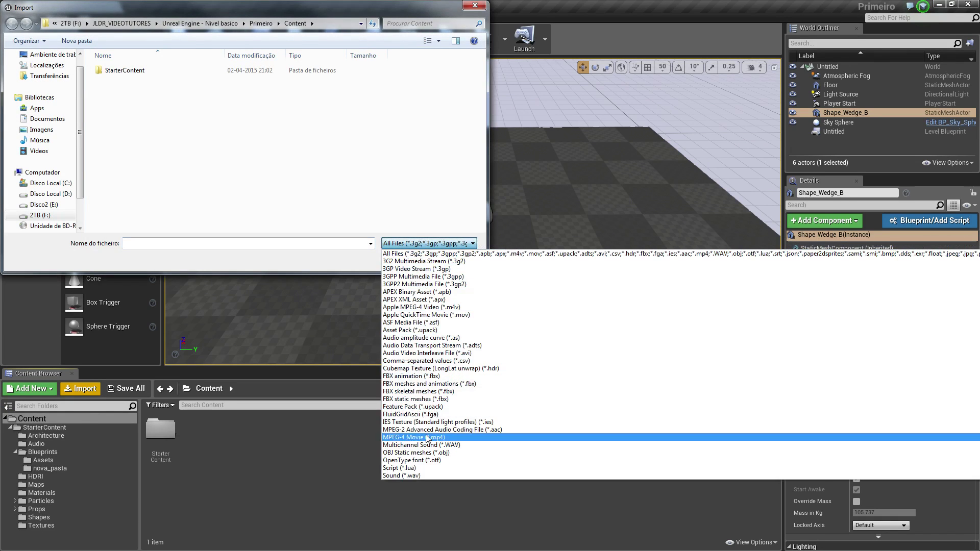
{"action": "left_click", "coordinate": [127, 123]}
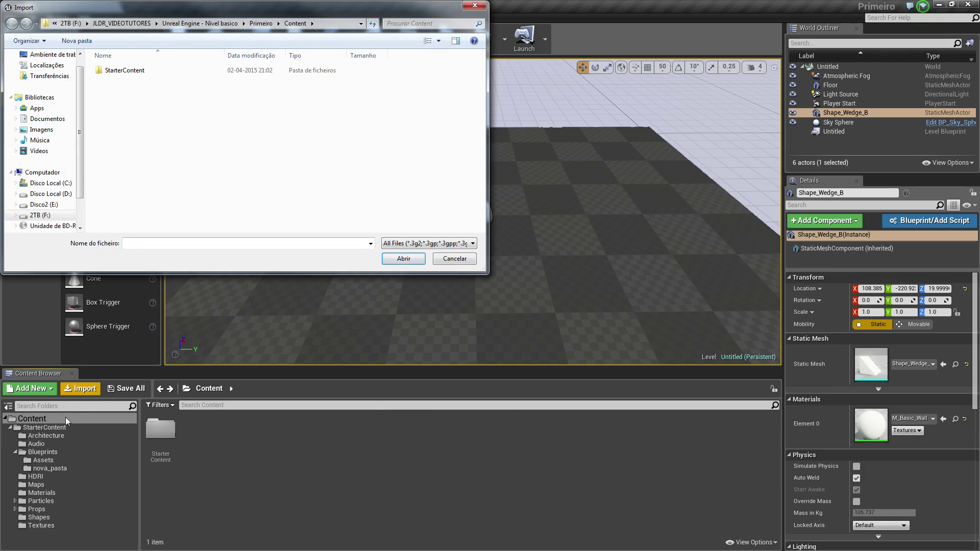
{"action": "left_click", "coordinate": [460, 260]}
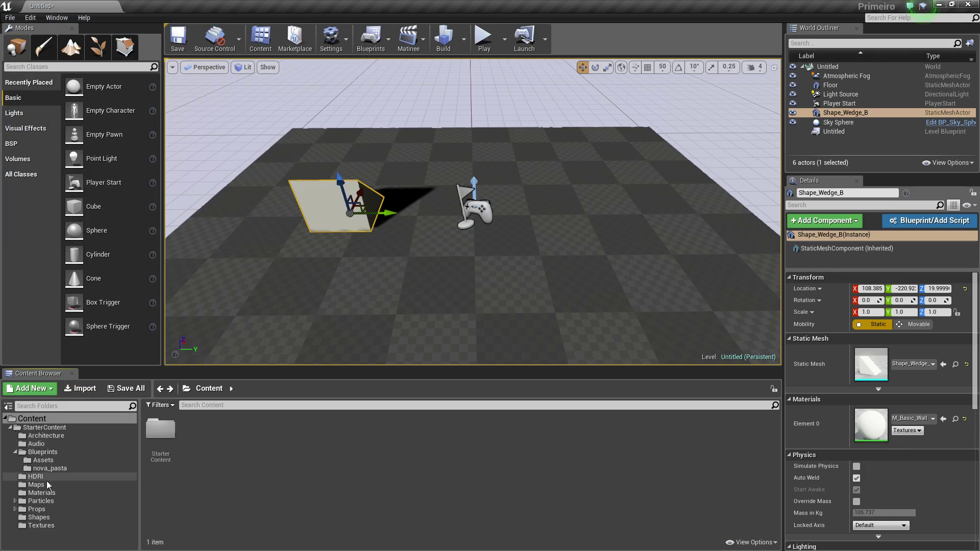
Browse starter Materials, cancel an import, select M_Ground_Gravel and M_Ground_Grass, then list Shapes.
{"action": "left_click", "coordinate": [46, 493]}
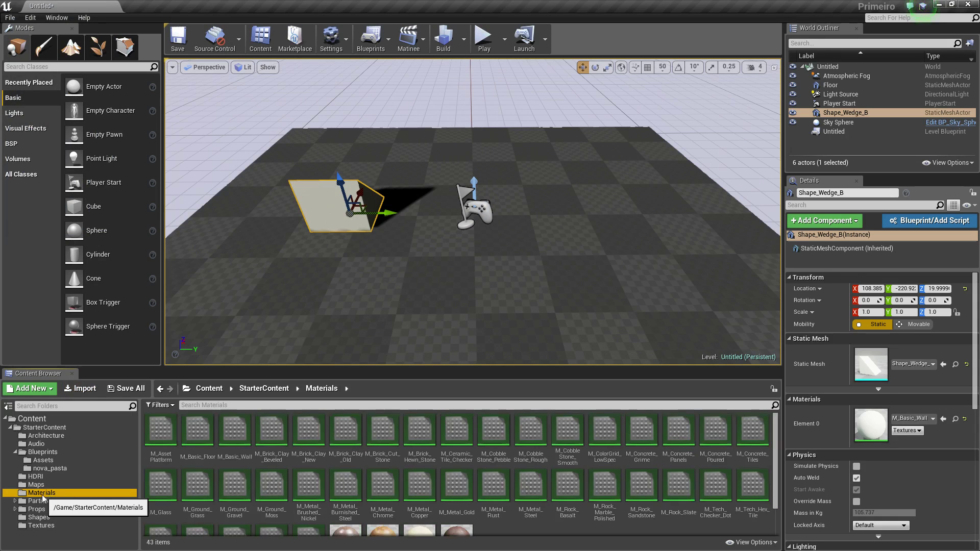
{"action": "left_click", "coordinate": [85, 389]}
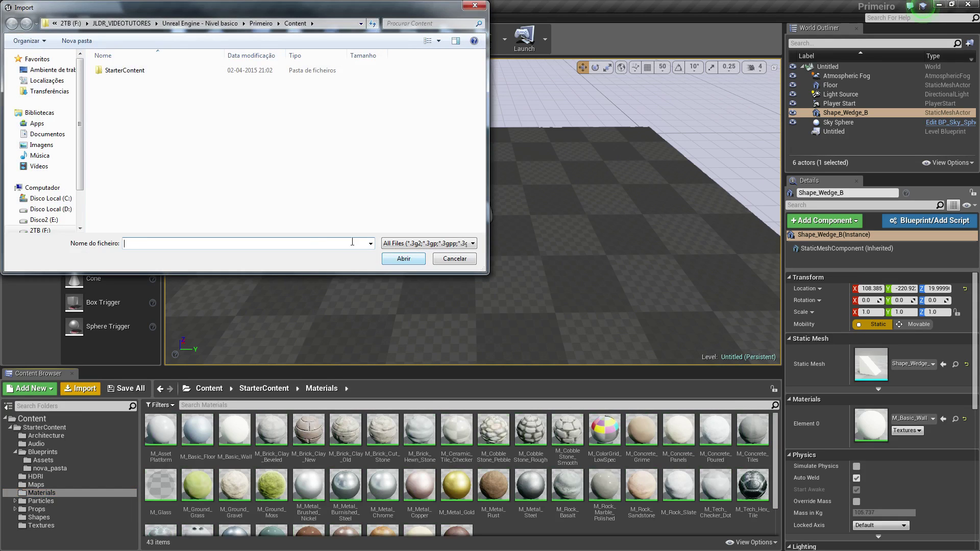
{"action": "left_click", "coordinate": [448, 262]}
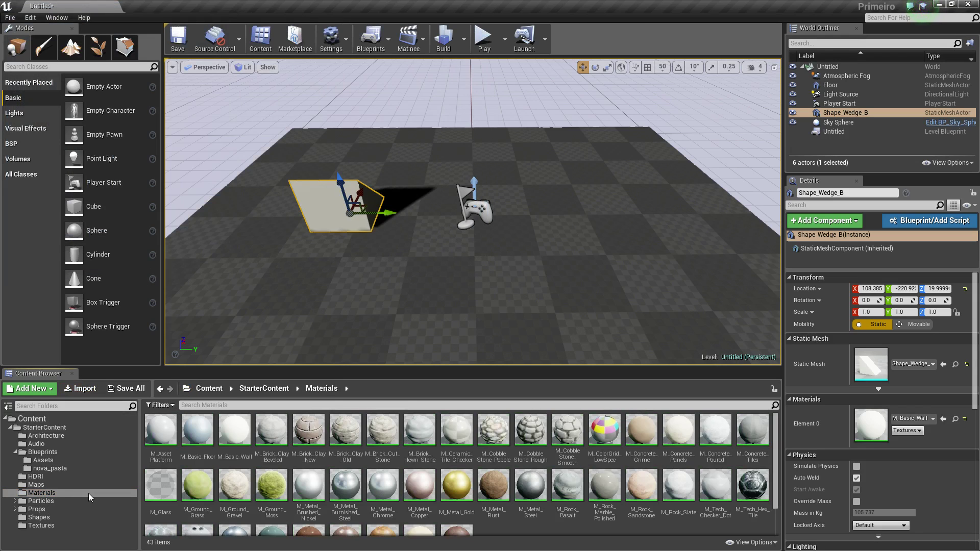
{"action": "left_click", "coordinate": [219, 486]}
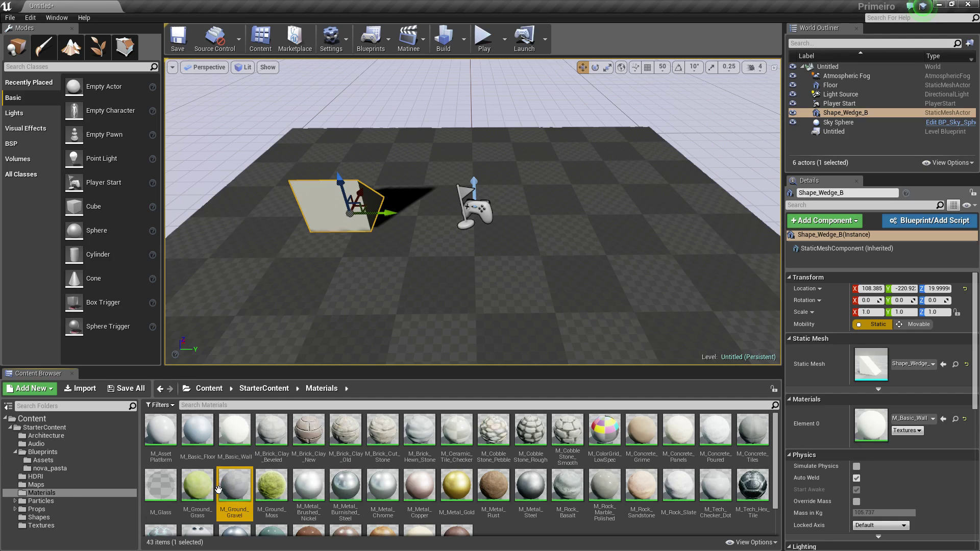
{"action": "left_click", "coordinate": [198, 488]}
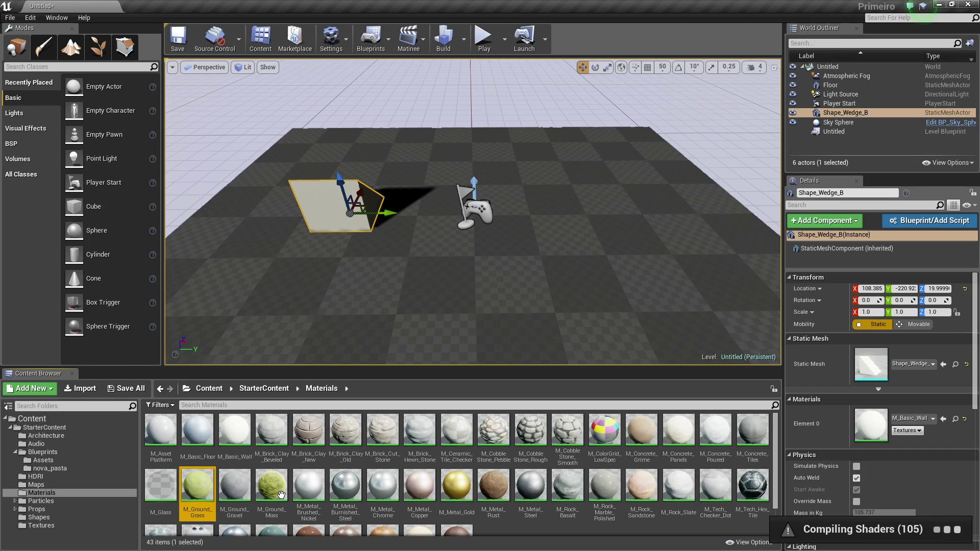
{"action": "left_click", "coordinate": [44, 515]}
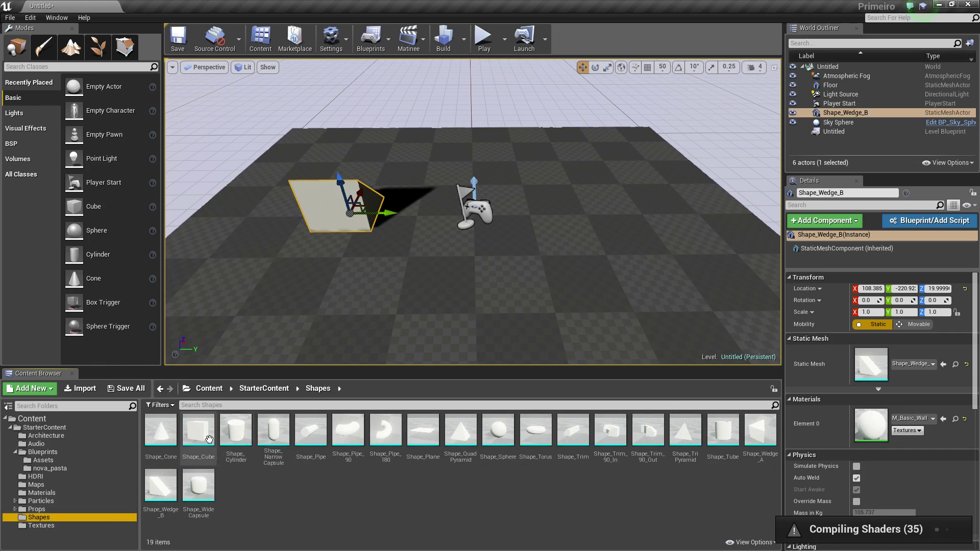
Move Shape_Cube from the Shapes folder into the HDRI folder.
{"action": "left_click_drag", "start_coordinate": [198, 433], "coordinate": [35, 482]}
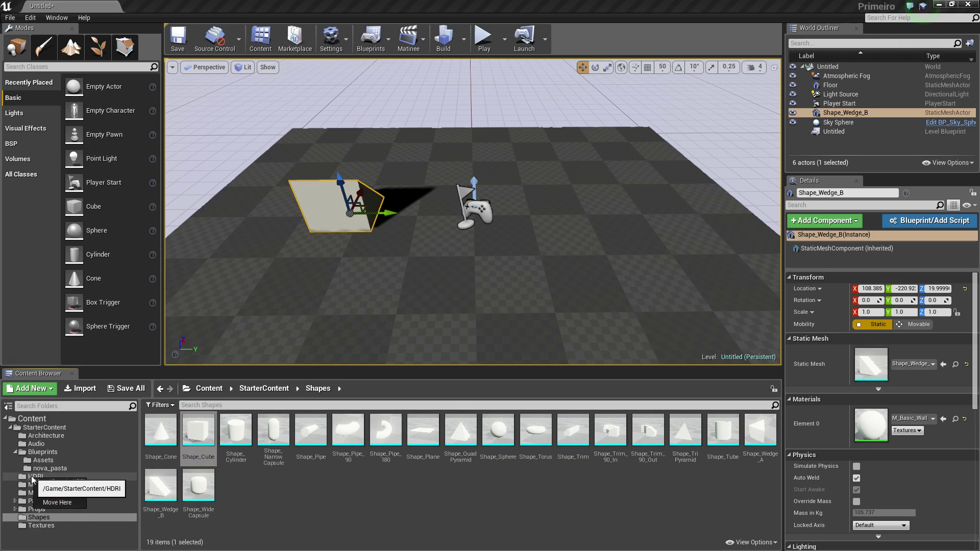
{"action": "left_click", "coordinate": [68, 503]}
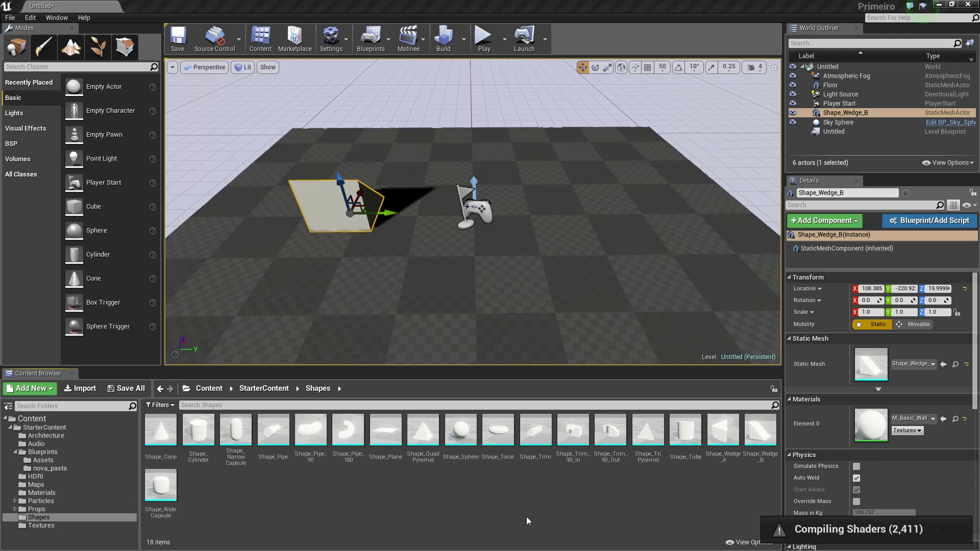
Place a Shape_Cylinder on the floor to the right of the player start.
{"action": "left_click", "coordinate": [41, 526]}
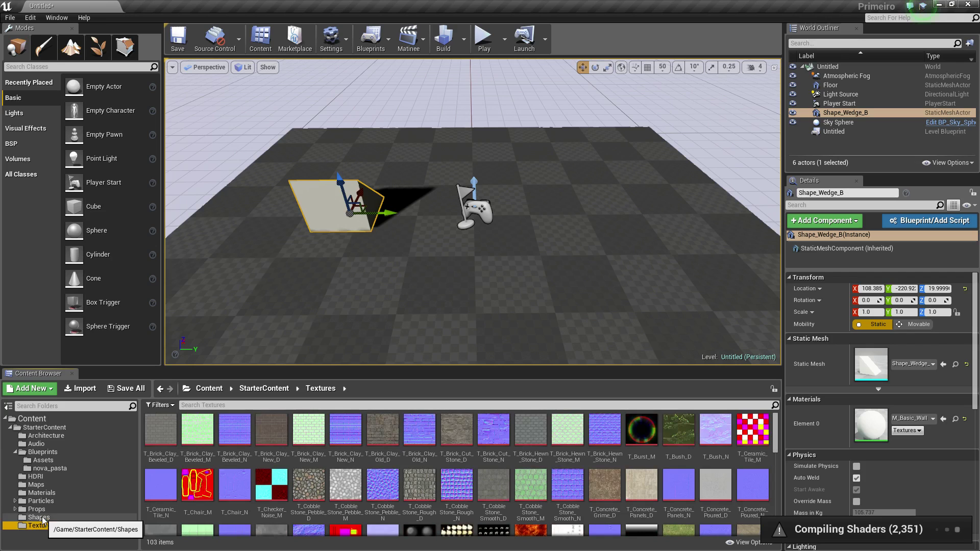
{"action": "left_click", "coordinate": [38, 518]}
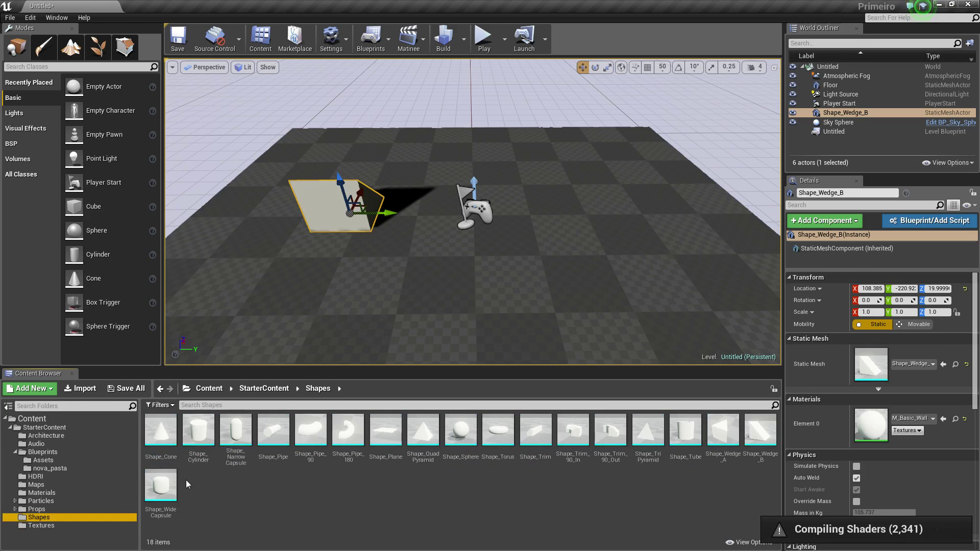
{"action": "left_click", "coordinate": [199, 438]}
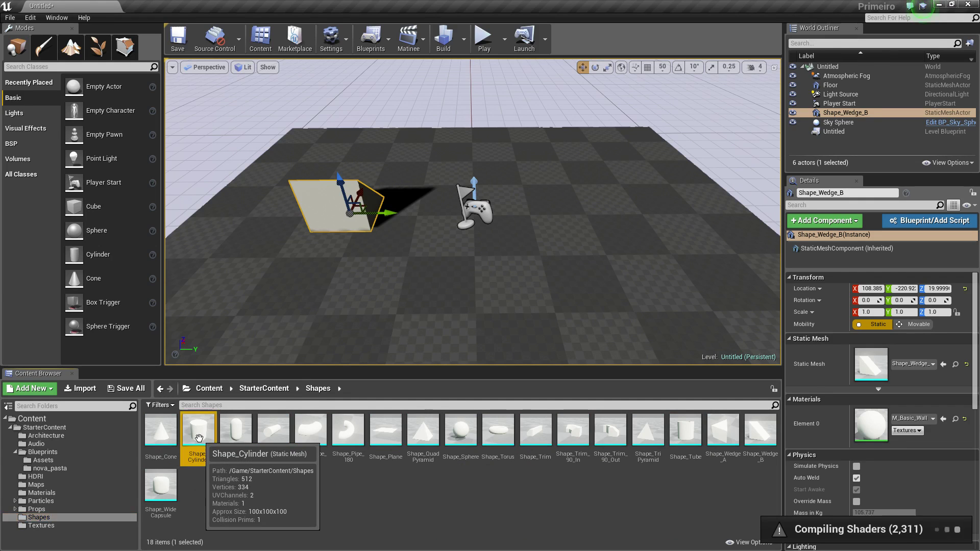
{"action": "left_click_drag", "start_coordinate": [238, 411], "coordinate": [533, 274]}
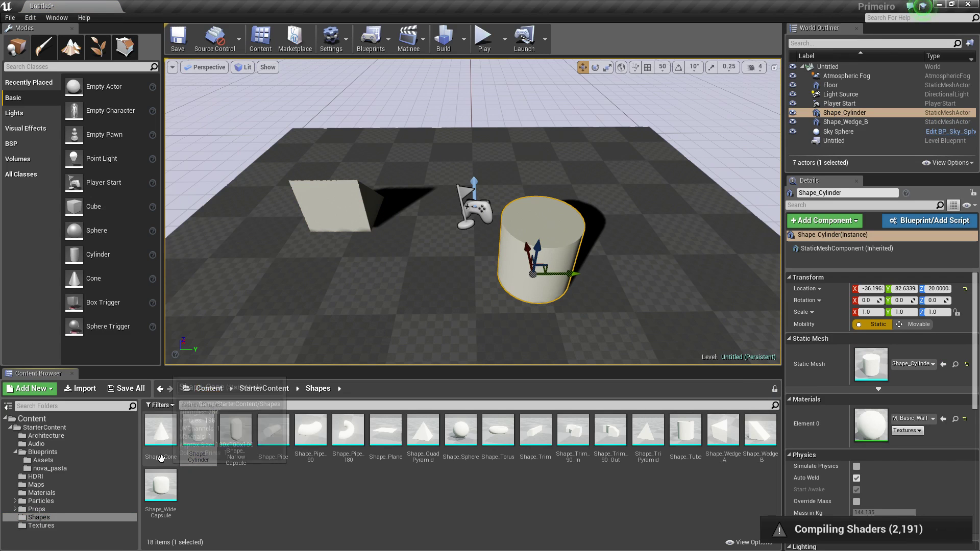
Select the cylinder and browse to its Shape_Cylinder mesh in a floating Content Browser.
{"action": "left_click", "coordinate": [41, 428]}
{"action": "left_click", "coordinate": [55, 441]}
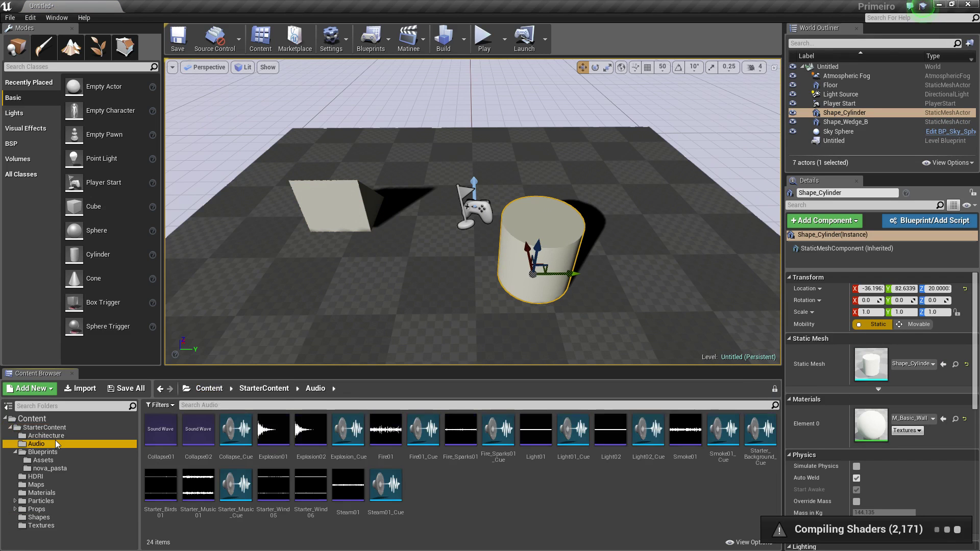
{"action": "left_click", "coordinate": [327, 290]}
{"action": "left_click", "coordinate": [347, 227]}
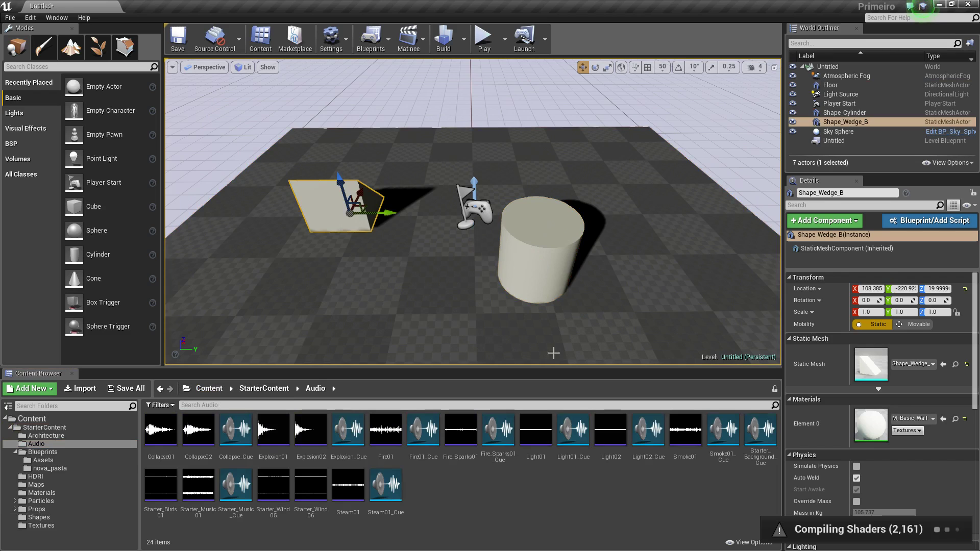
{"action": "left_click", "coordinate": [585, 241]}
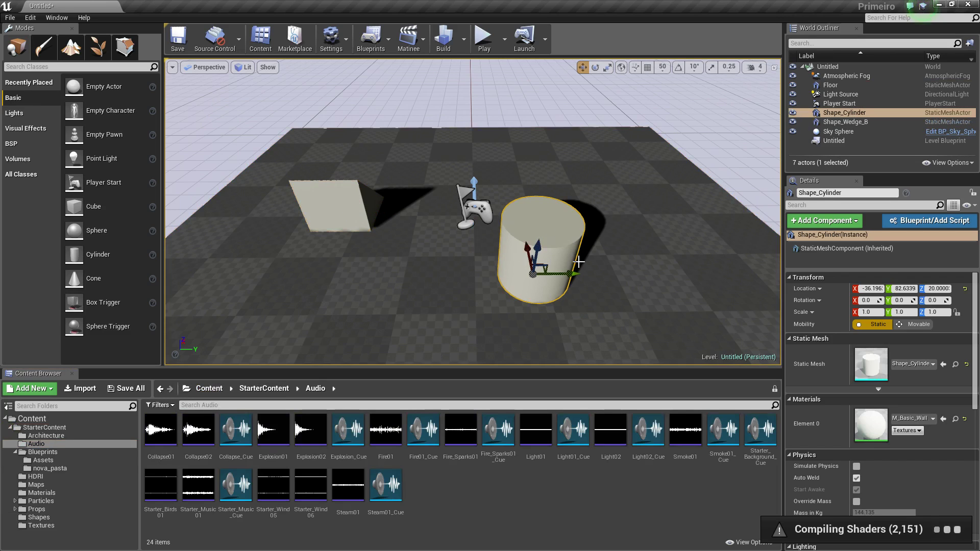
{"action": "left_click", "coordinate": [955, 365]}
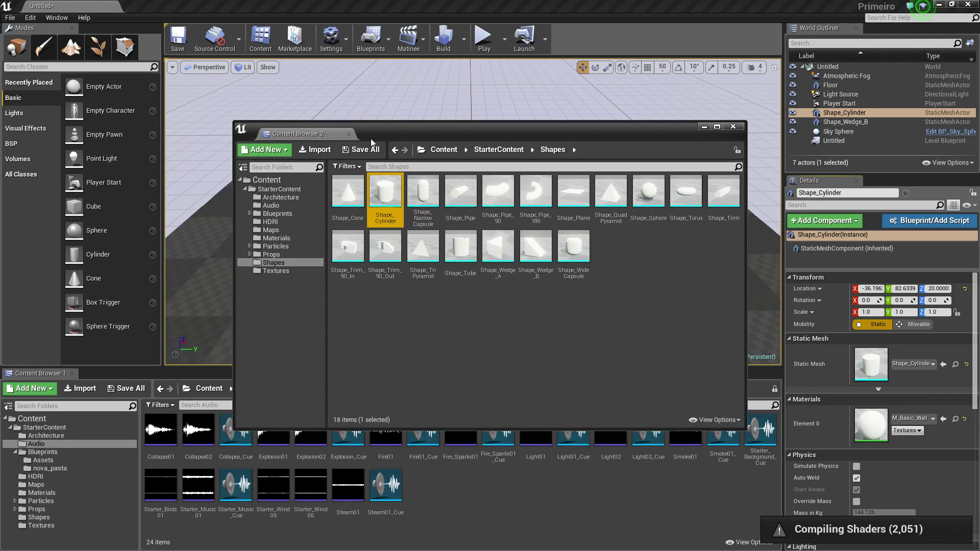
Place a Shape_TriPyramid and a Shape_Wedge_B at the floor's near left.
{"action": "left_click", "coordinate": [733, 126]}
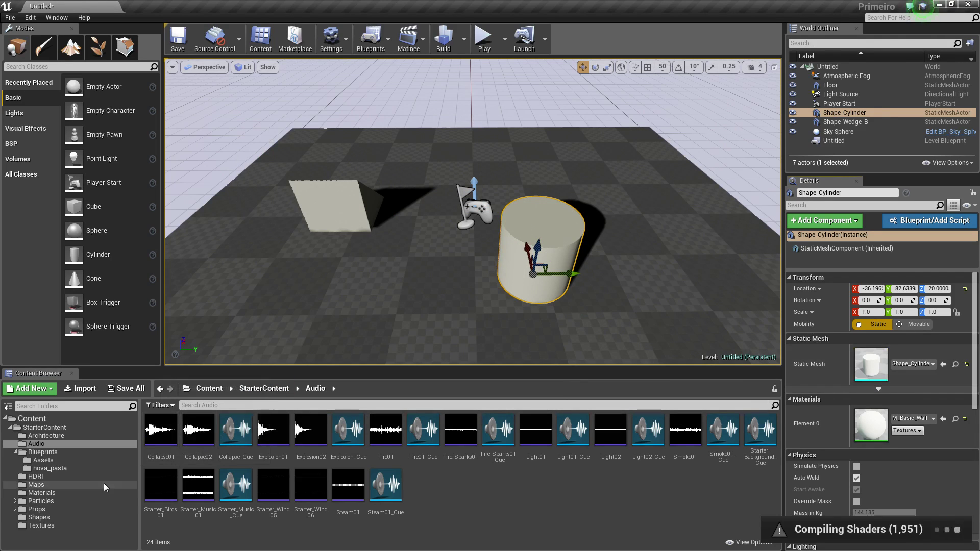
{"action": "left_click", "coordinate": [956, 364]}
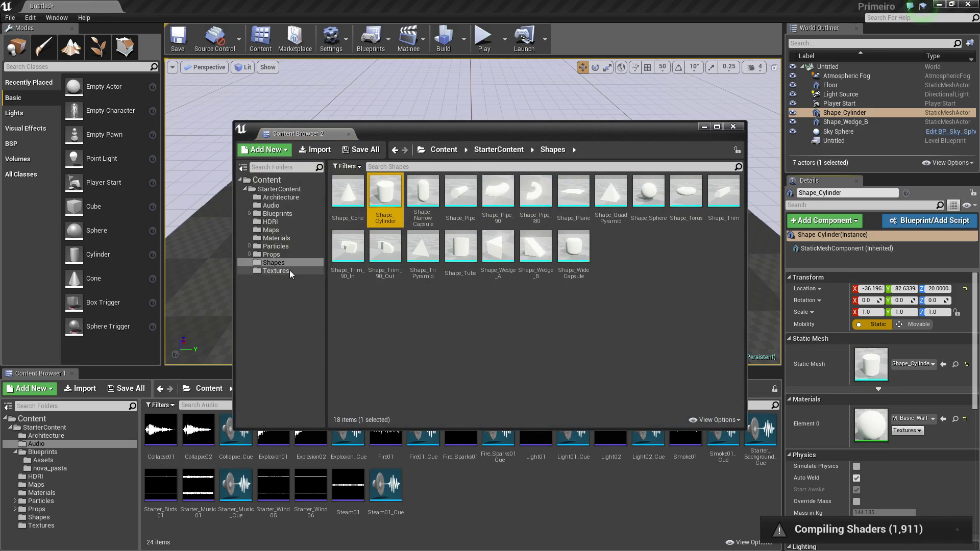
{"action": "left_click", "coordinate": [424, 249]}
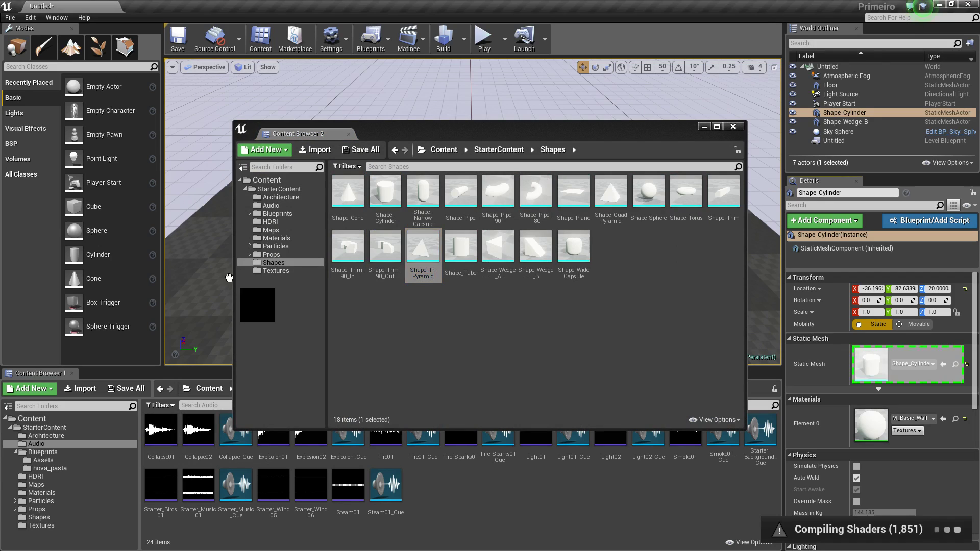
{"action": "left_click_drag", "start_coordinate": [423, 248], "coordinate": [224, 278]}
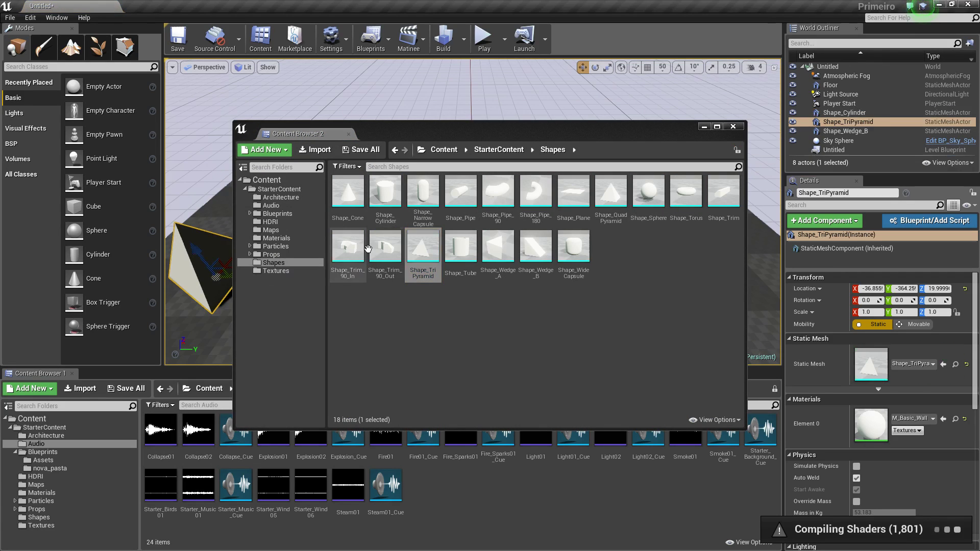
{"action": "left_click_drag", "start_coordinate": [535, 248], "coordinate": [207, 322]}
Select the second wedge and browse to its Static Mesh asset.
{"action": "left_click", "coordinate": [733, 126]}
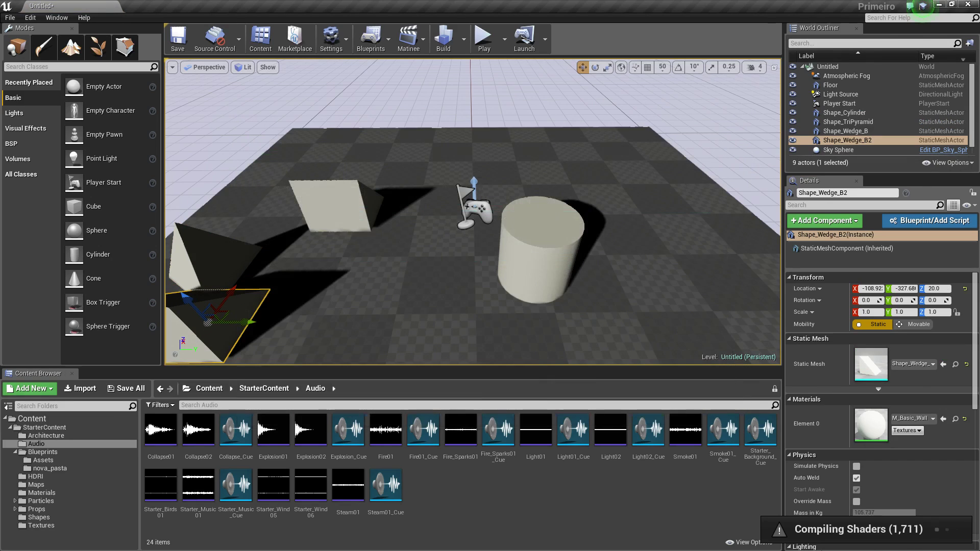
{"action": "left_click", "coordinate": [491, 308]}
{"action": "left_click", "coordinate": [541, 245]}
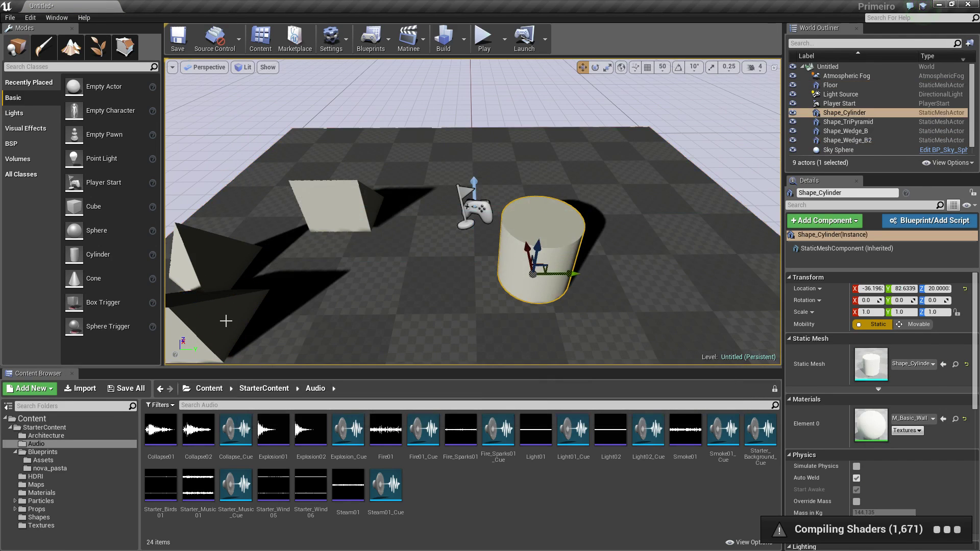
{"action": "left_click", "coordinate": [225, 322]}
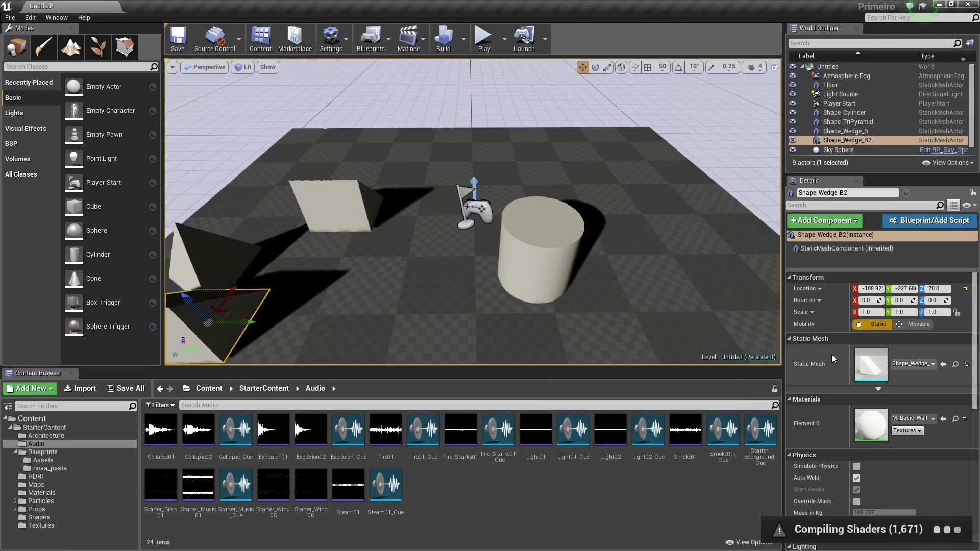
{"action": "left_click", "coordinate": [956, 364]}
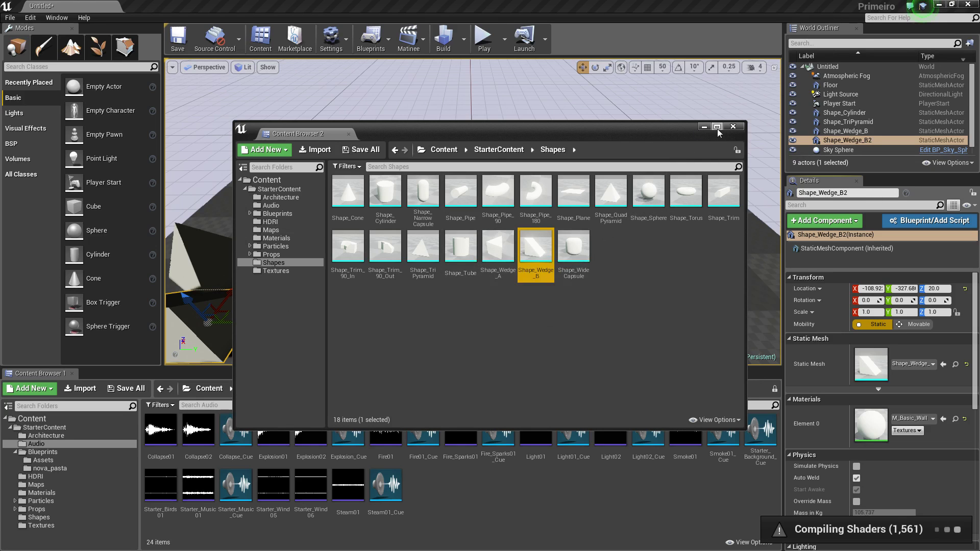
Close the Content Browser 2 window.
{"action": "left_click", "coordinate": [733, 126]}
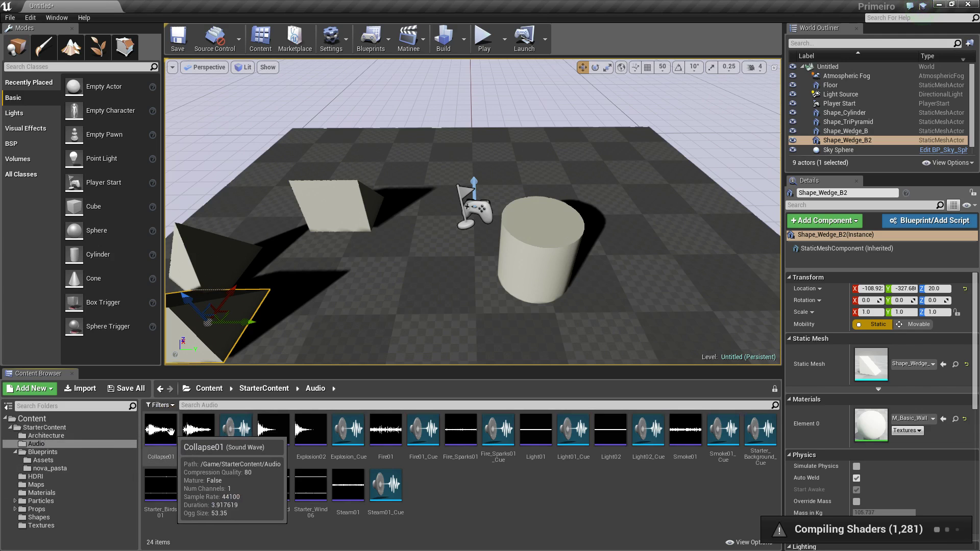
{"action": "left_click", "coordinate": [160, 405]}
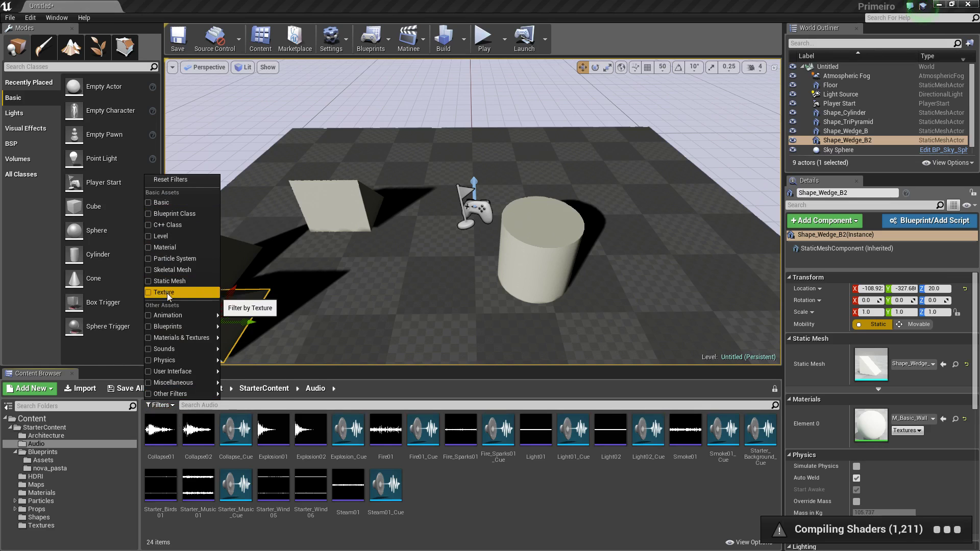
{"action": "mouse_move", "coordinate": [168, 350]}
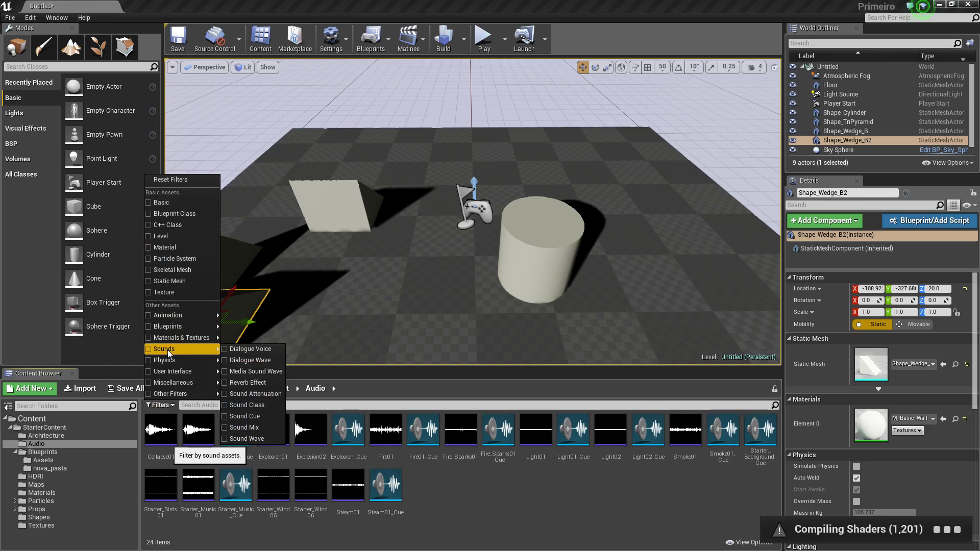
{"action": "left_click", "coordinate": [462, 492]}
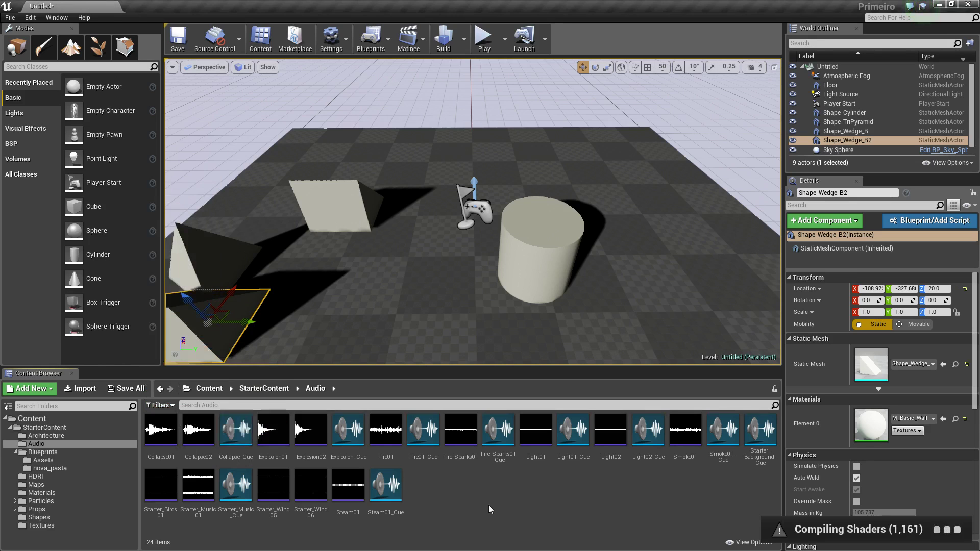